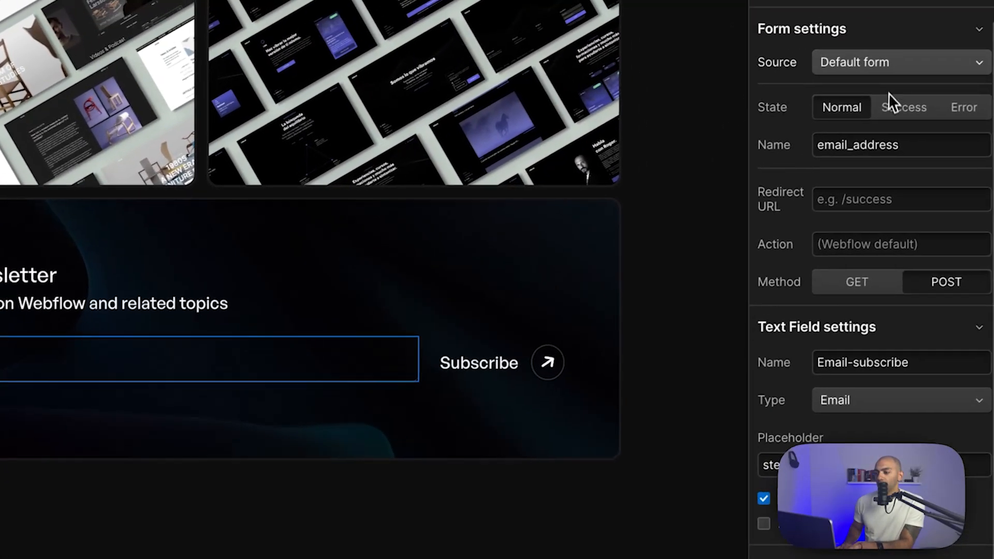
# - Set the form's submission source to Logic and create a new flow named 'Mailerlite Subscribers'
pyautogui.click(935, 32)
pyautogui.click(866, 92)
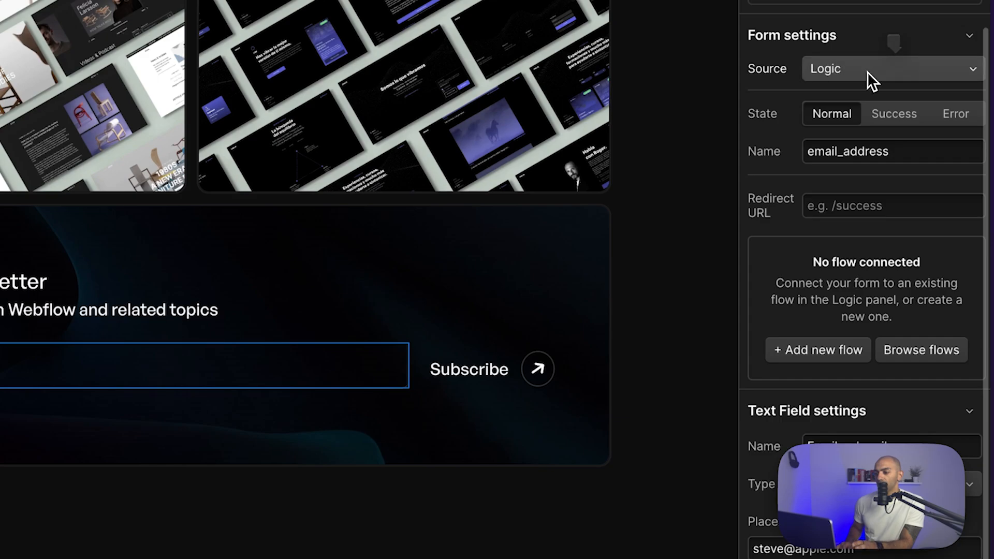
pyautogui.click(833, 365)
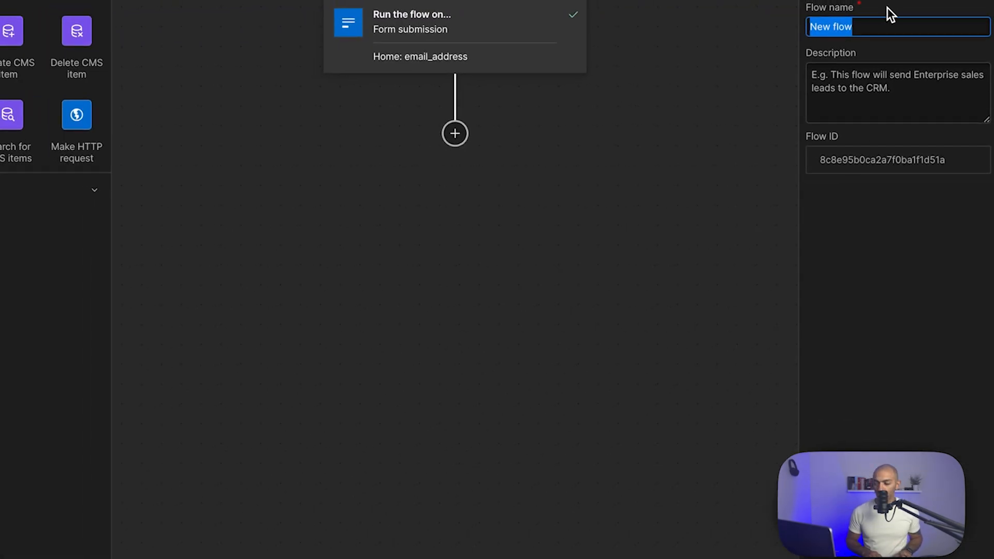
pyautogui.write('Mailerlite Subscribers')
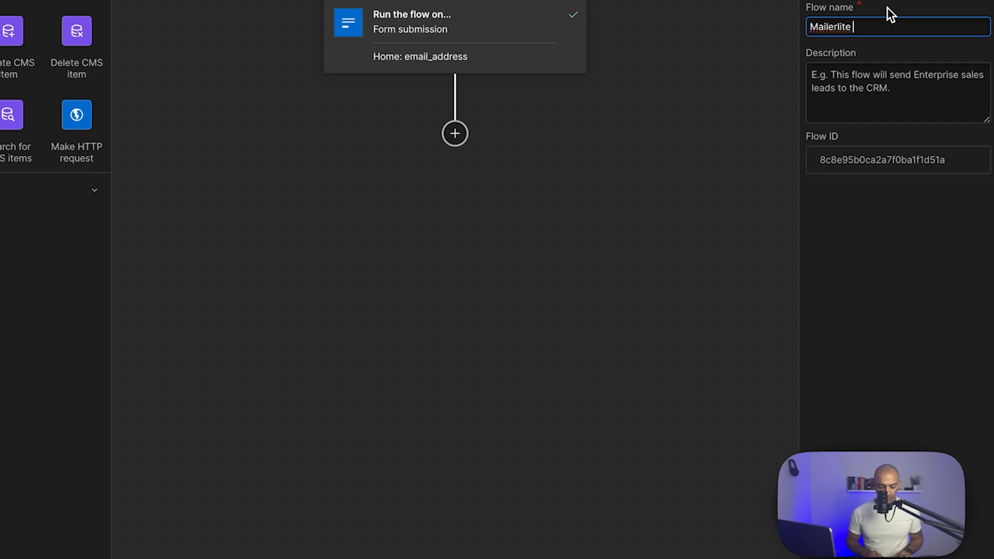
pyautogui.press('Tab')
# - Add a Make HTTP request block named 'Send to Mailerlite' that uses API token authentication
pyautogui.moveTo(149, 135); pyautogui.dragTo(539, 132)
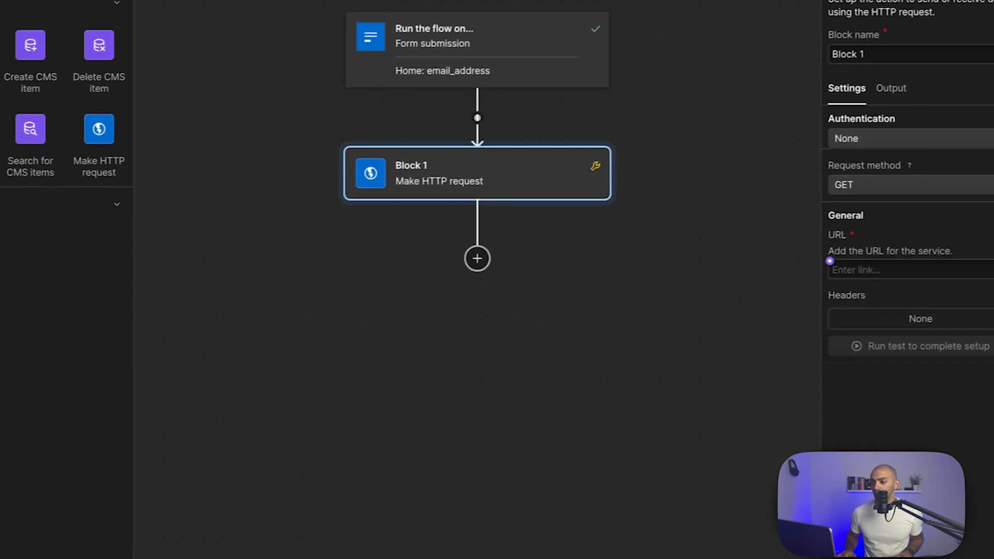
pyautogui.tripleClick(932, 59)
pyautogui.write('Send to Mailerlite')
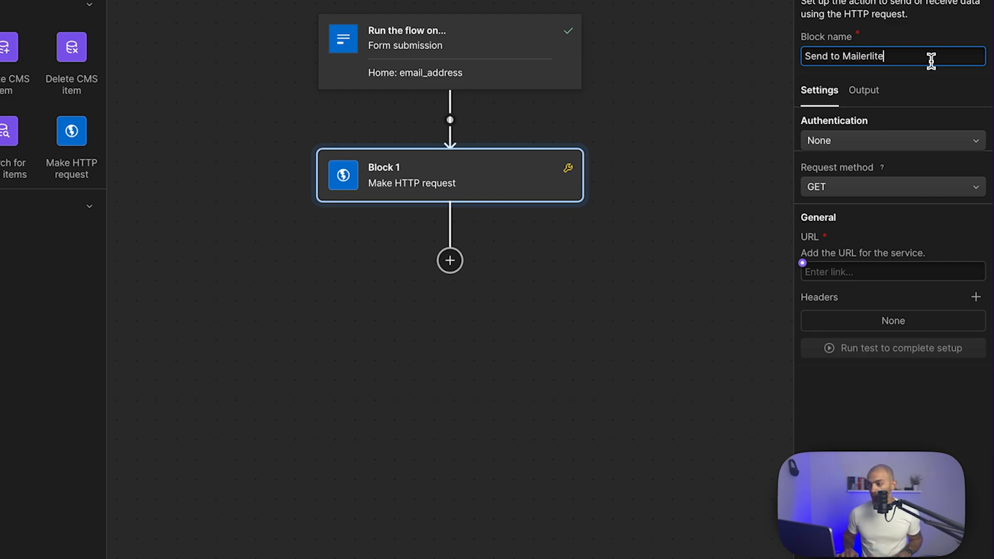
pyautogui.click(919, 139)
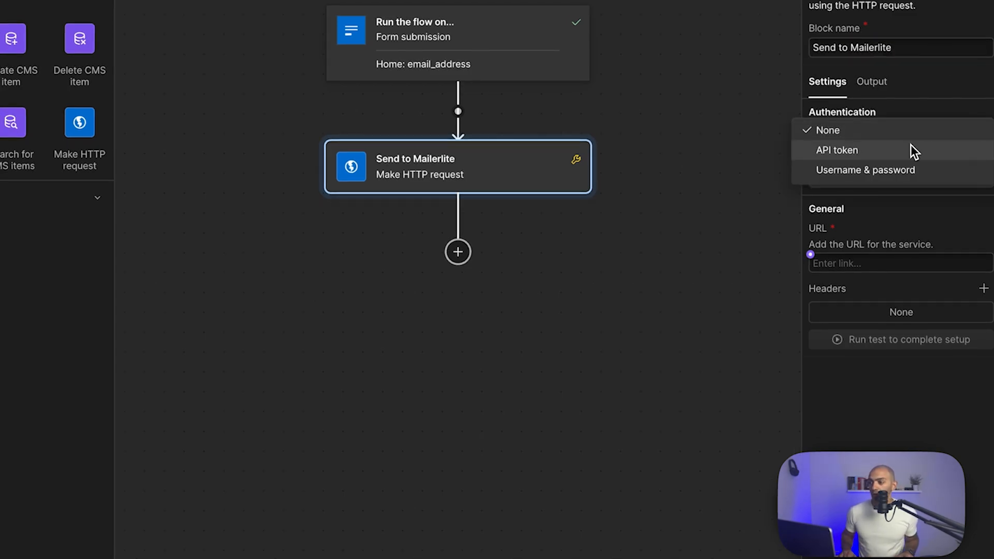
pyautogui.click(907, 151)
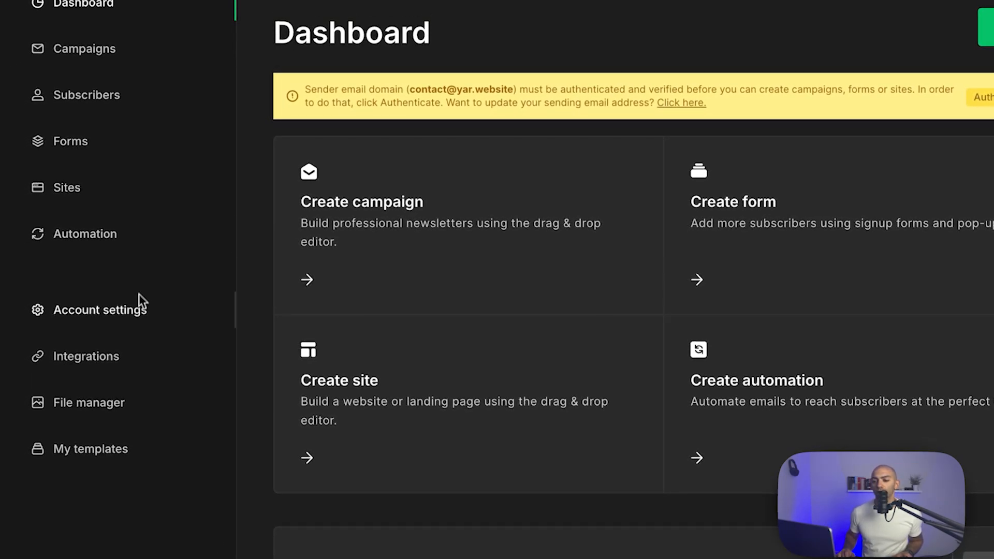
# - Under Integrations > API, create a token named 'Webflow Forms' with terms accepted, and copy it
pyautogui.click(101, 356)
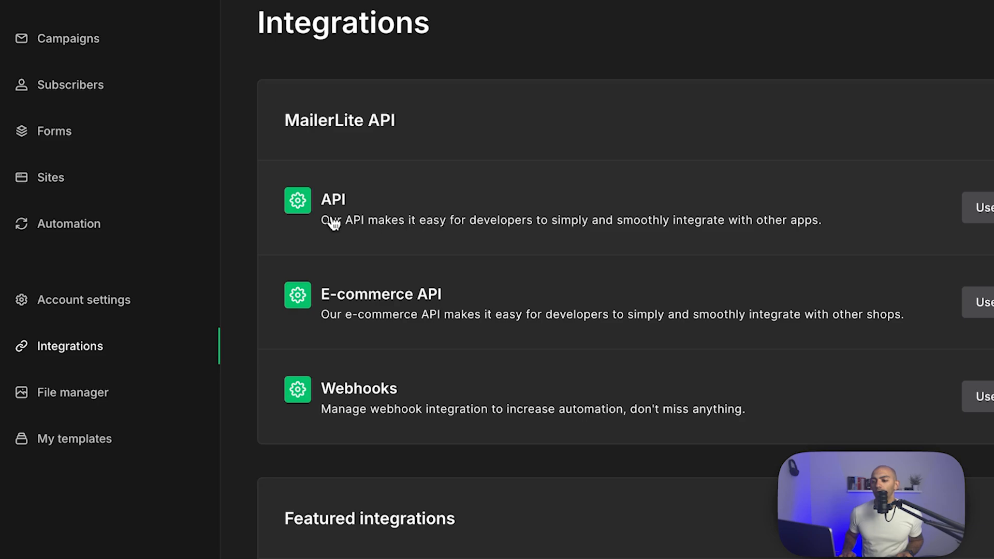
pyautogui.click(984, 209)
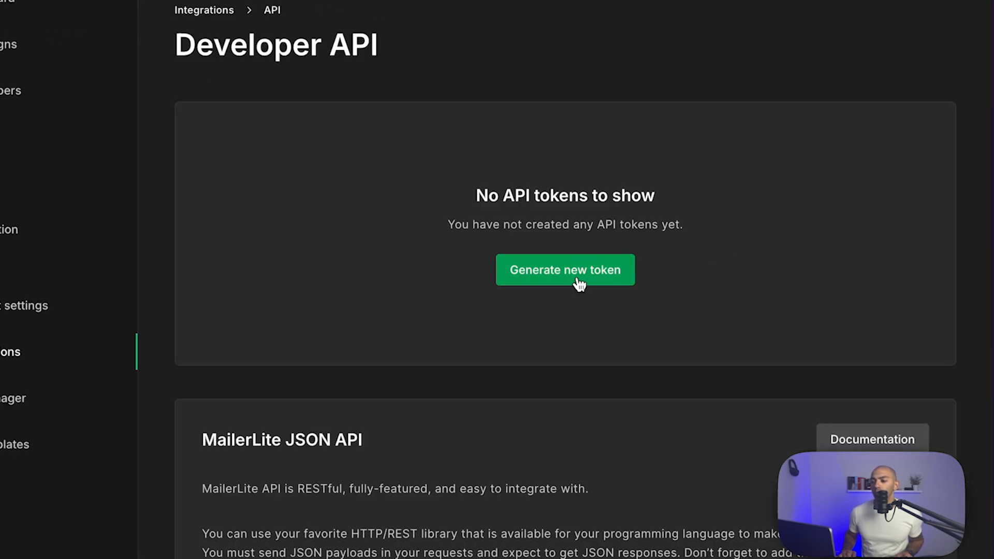
pyautogui.click(570, 282)
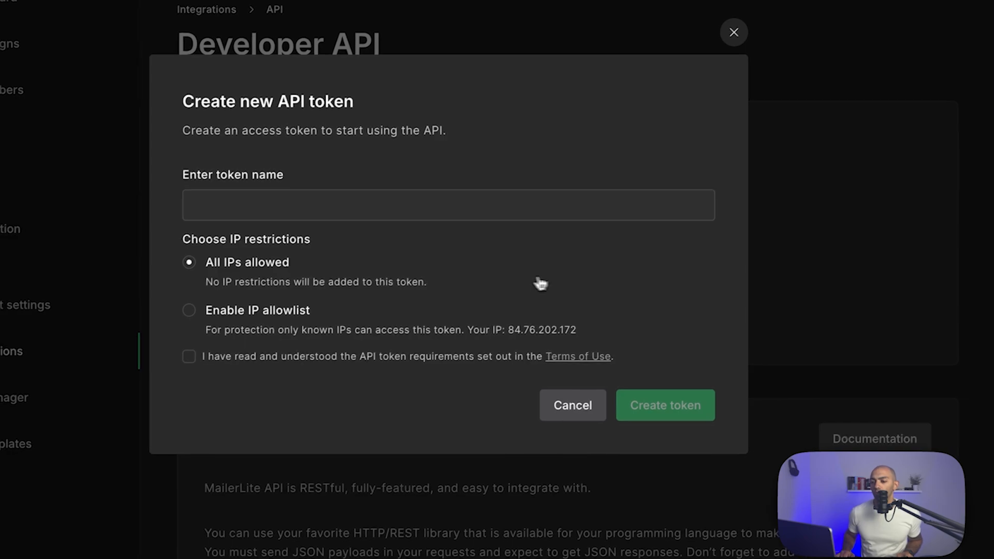
pyautogui.click(192, 356)
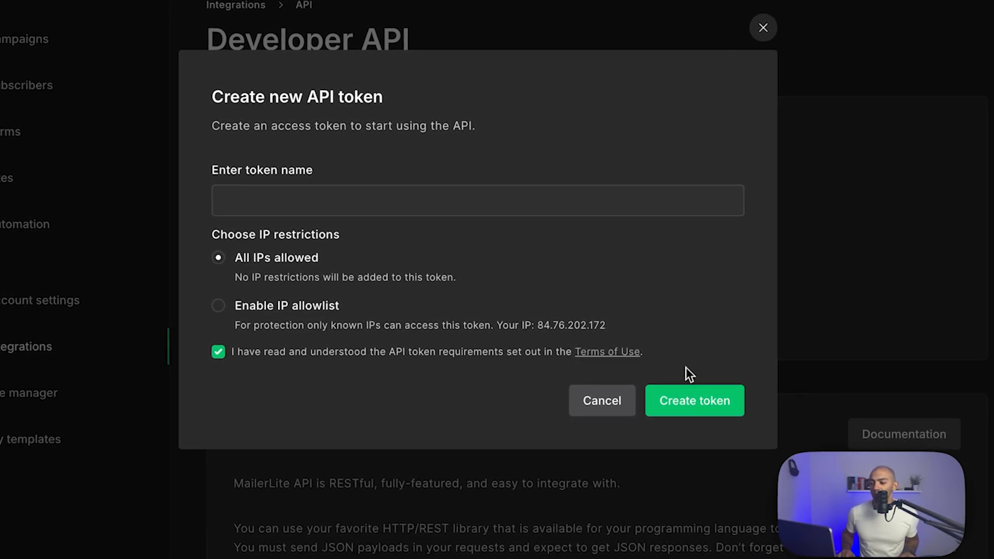
pyautogui.click(678, 396)
pyautogui.click(353, 187)
pyautogui.write('Webflow ')
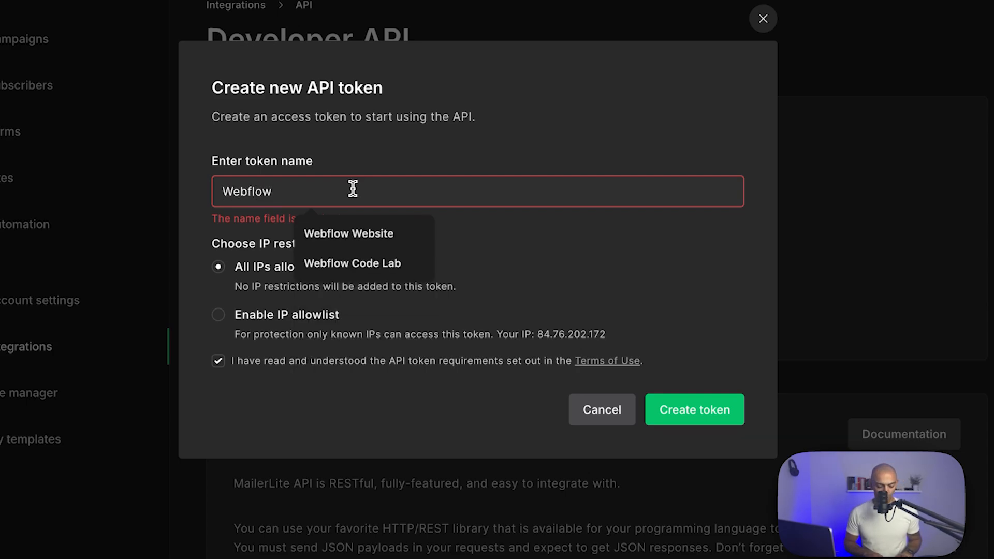
pyautogui.write('Forms')
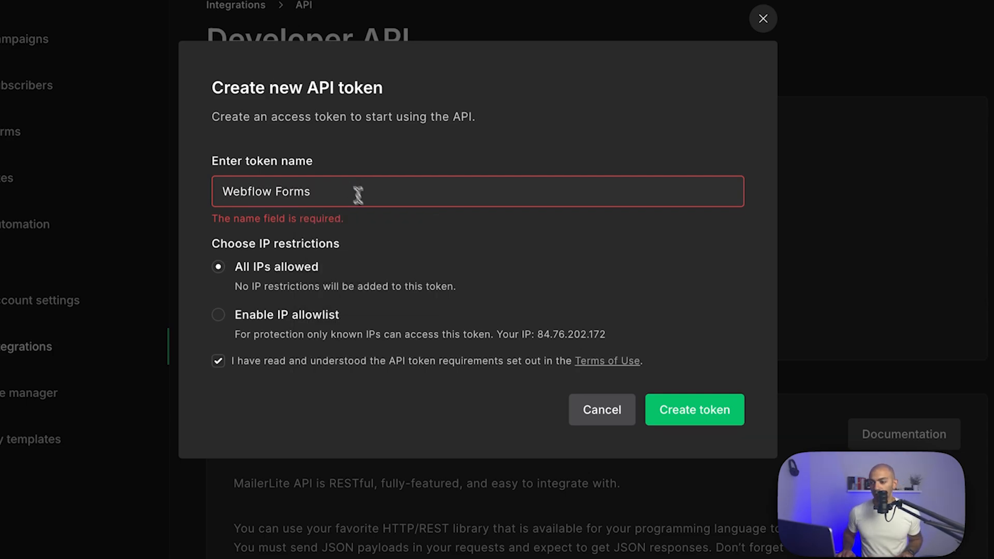
pyautogui.click(714, 411)
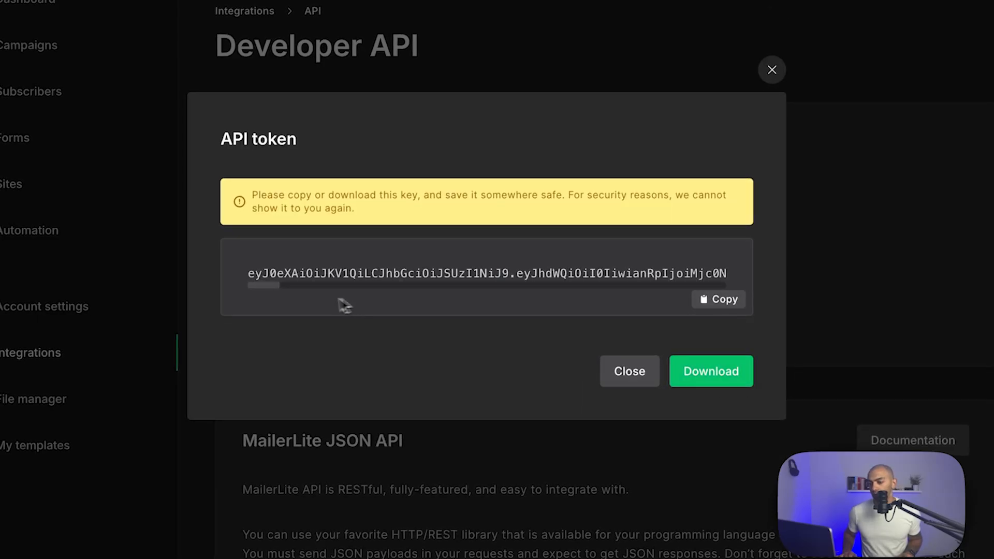
pyautogui.click(725, 306)
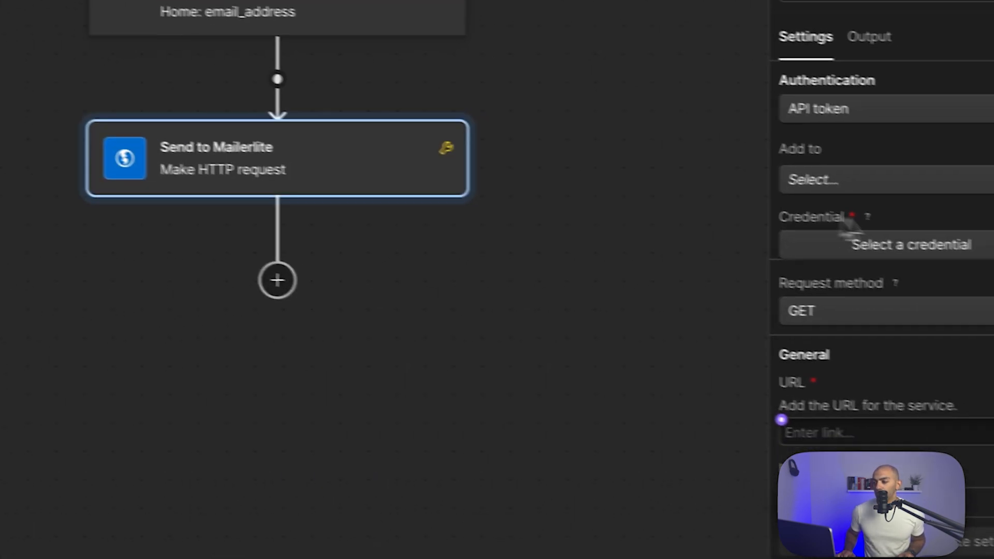
# - Send the token in a header and create credential 'Mailerlite API Video Tutorial' holding 'Bearer' plus the pasted key
pyautogui.click(806, 171)
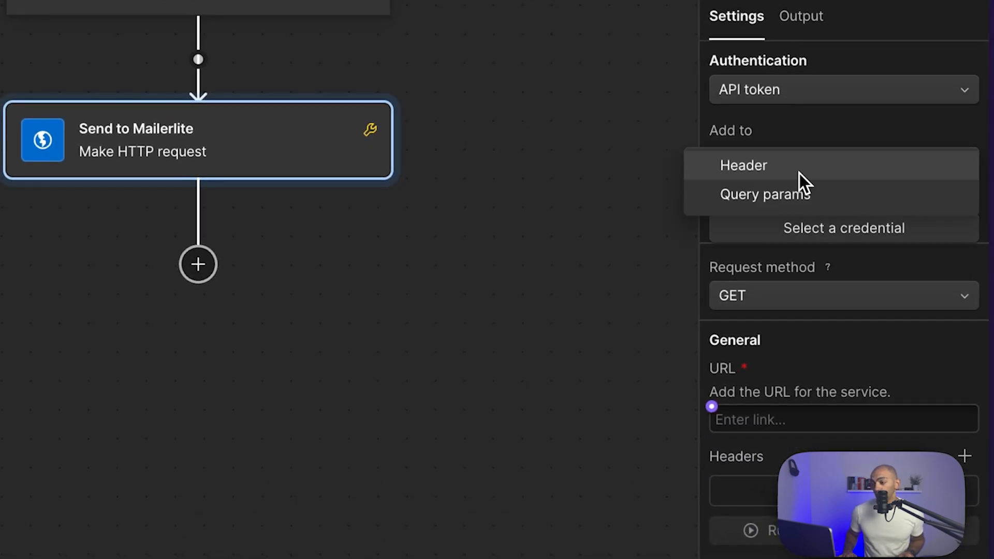
pyautogui.click(799, 174)
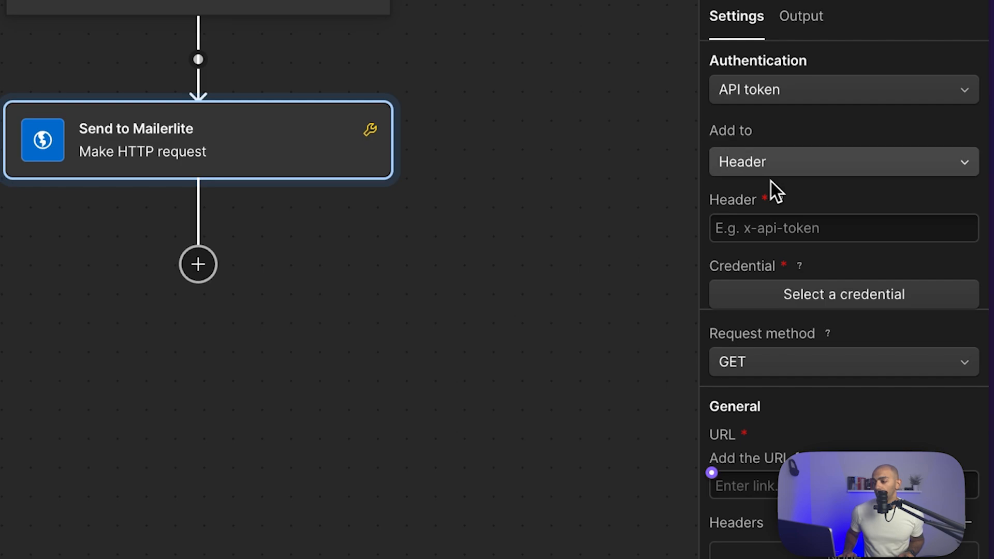
pyautogui.click(794, 308)
pyautogui.click(785, 346)
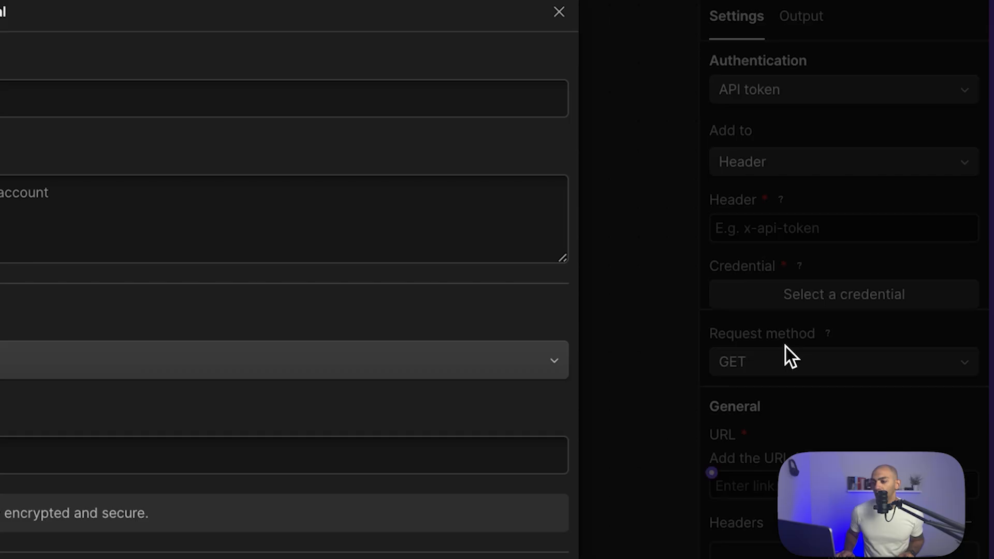
pyautogui.write('Mailer')
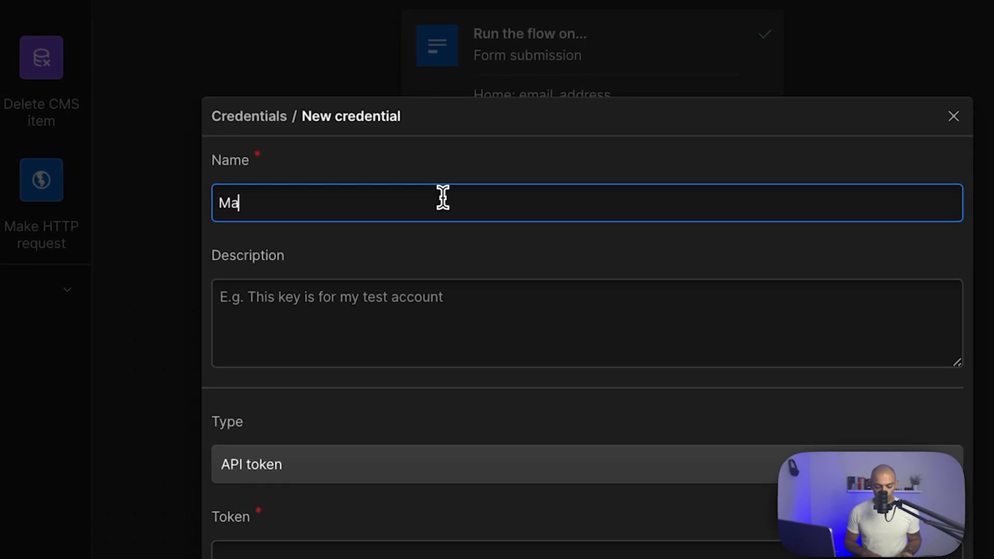
pyautogui.write('lite API ')
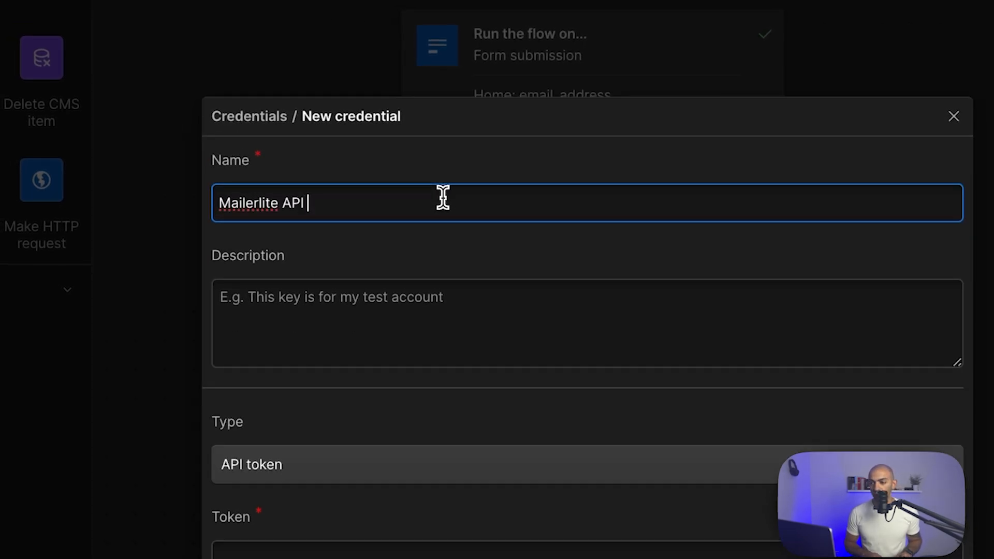
pyautogui.write('Video Tutorial')
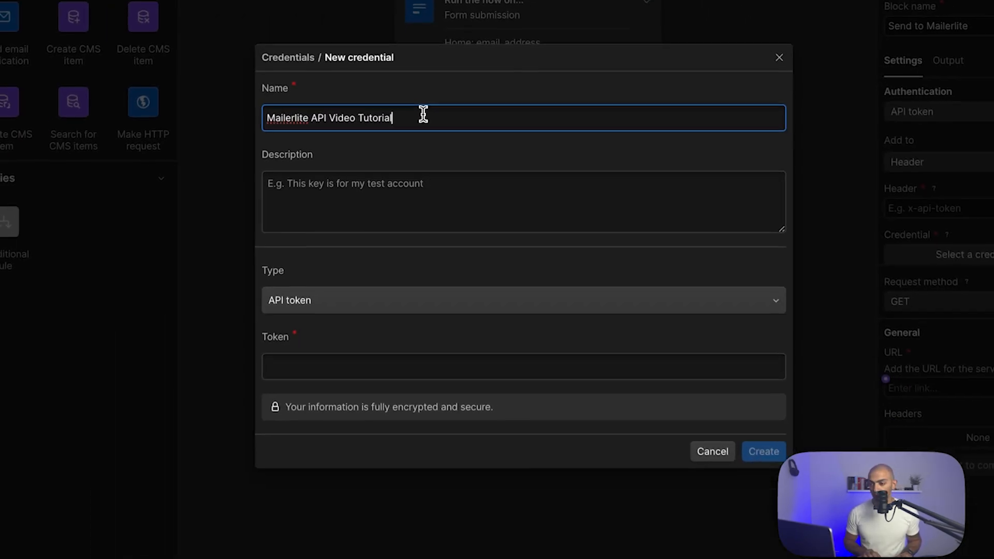
pyautogui.click(315, 548)
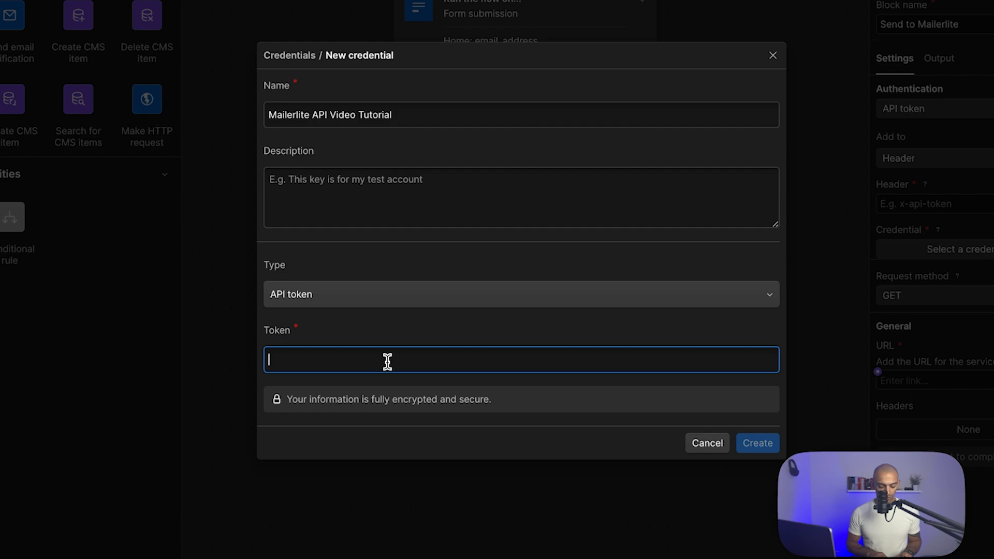
pyautogui.write('B')
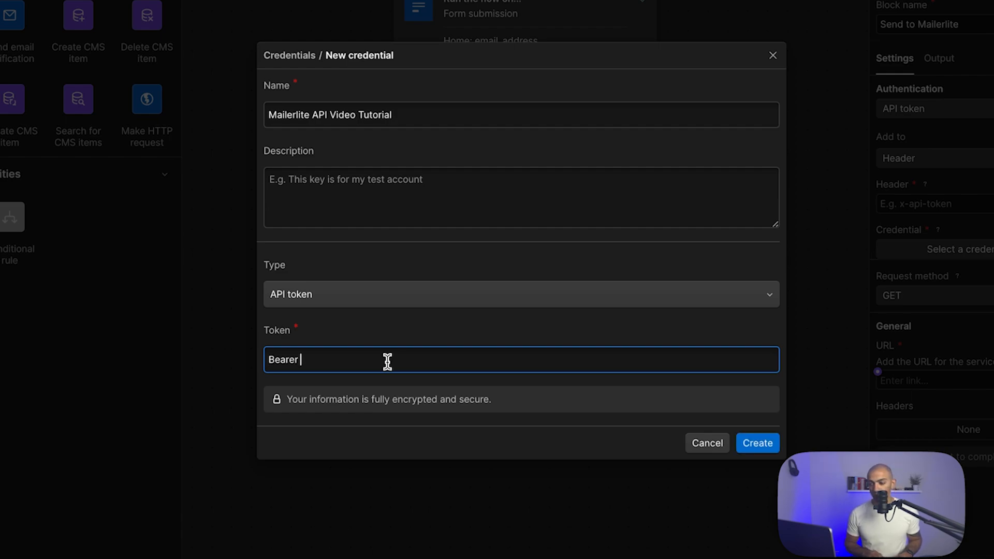
pyautogui.write('earer')
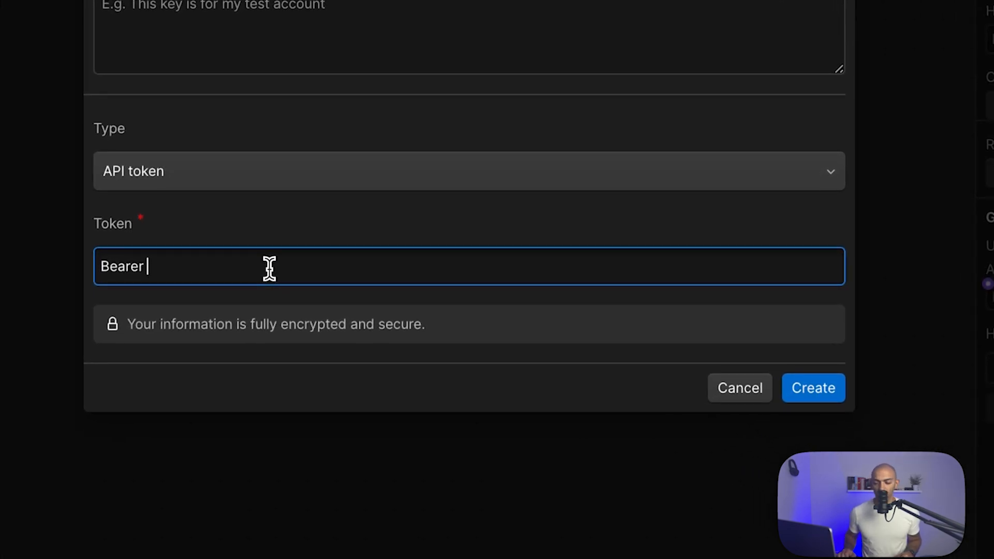
pyautogui.hotkey('ctrl', 'v')
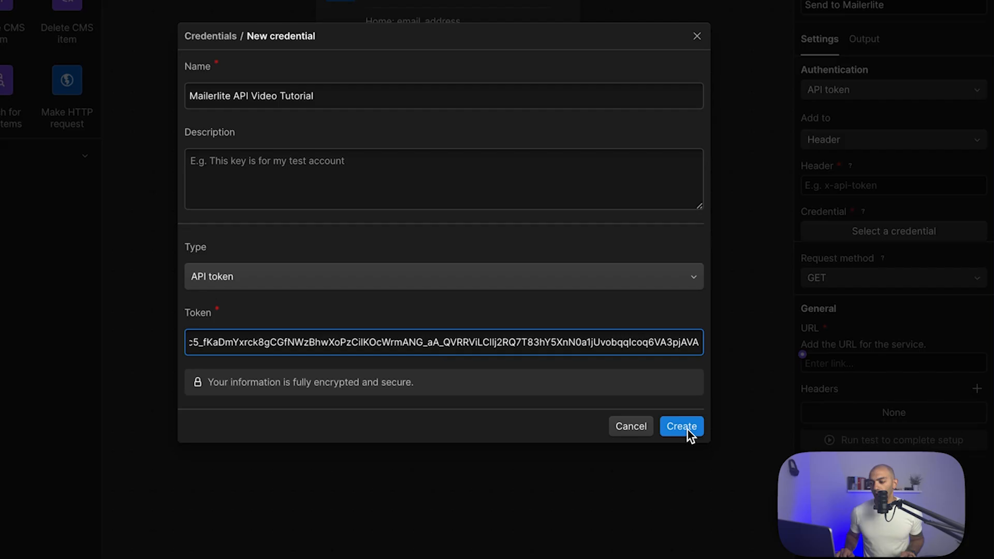
# - Save the credential, set the header name to 'Authorization', and switch the request method to POST
pyautogui.click(814, 388)
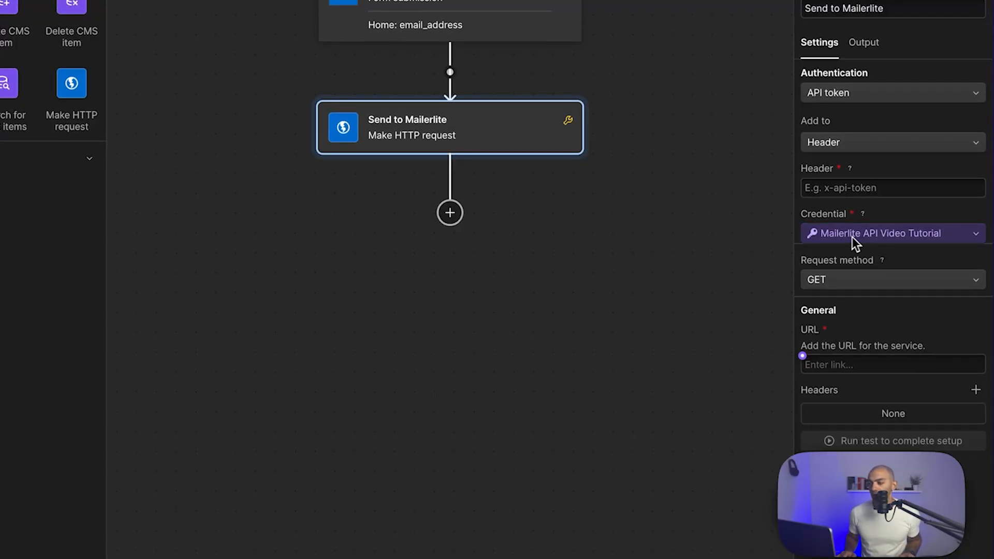
pyautogui.click(828, 191)
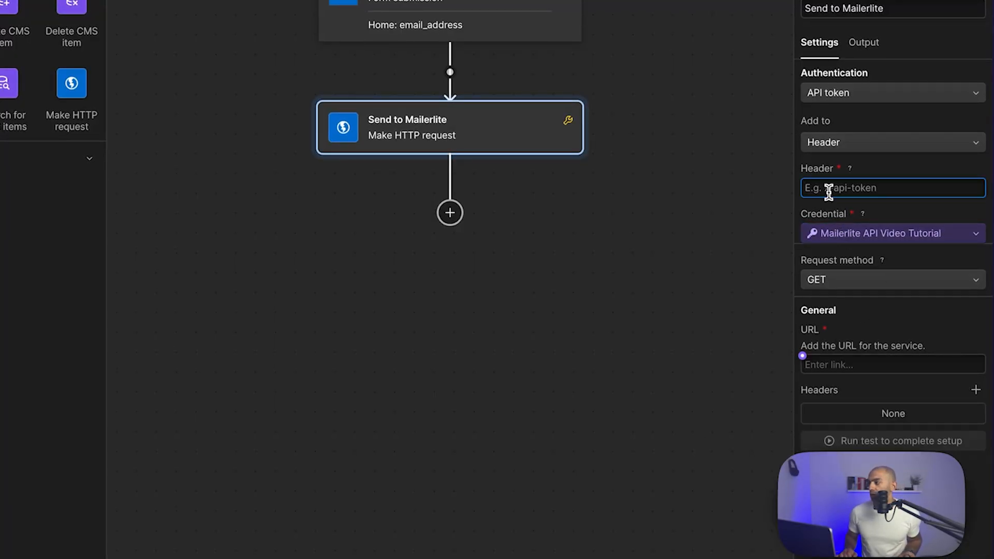
pyautogui.write('Authorization')
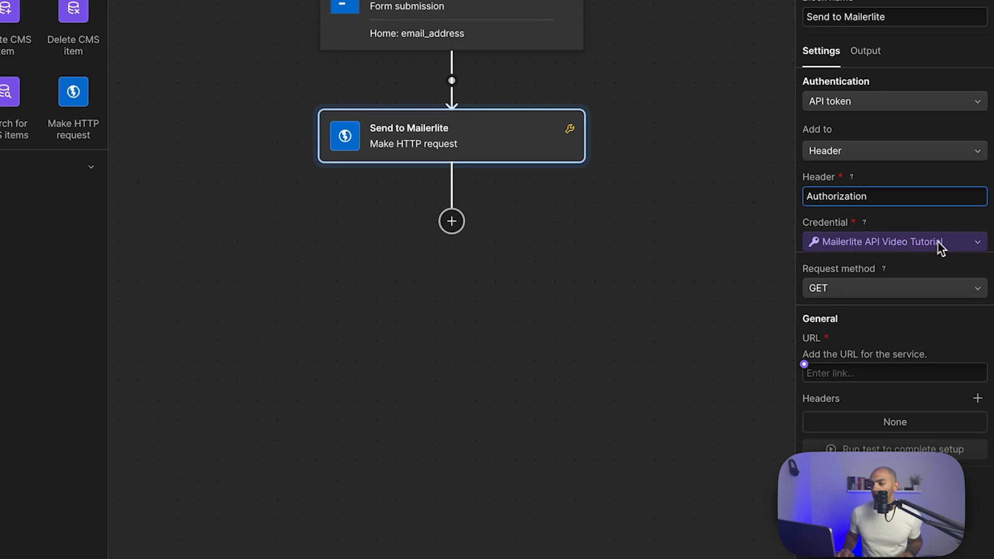
pyautogui.click(834, 294)
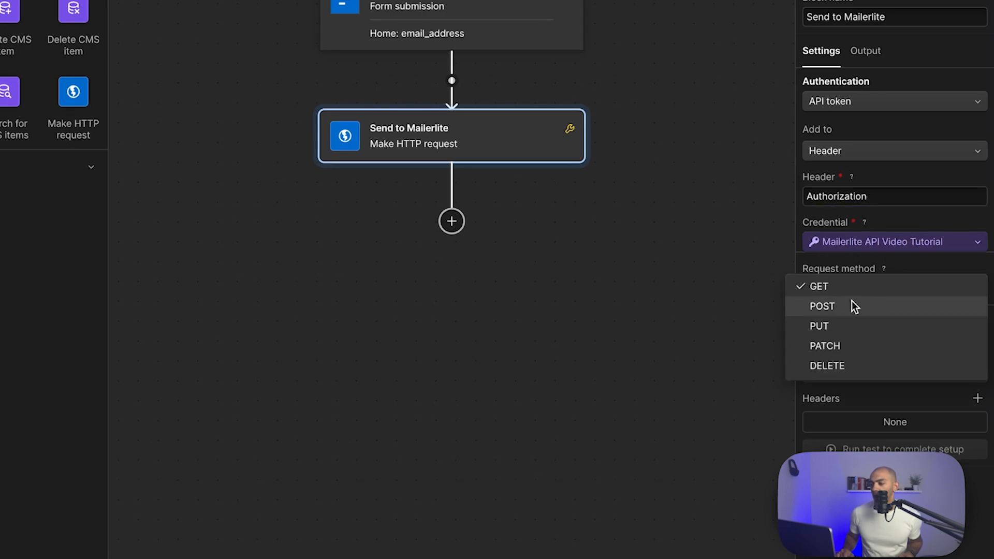
pyautogui.click(854, 307)
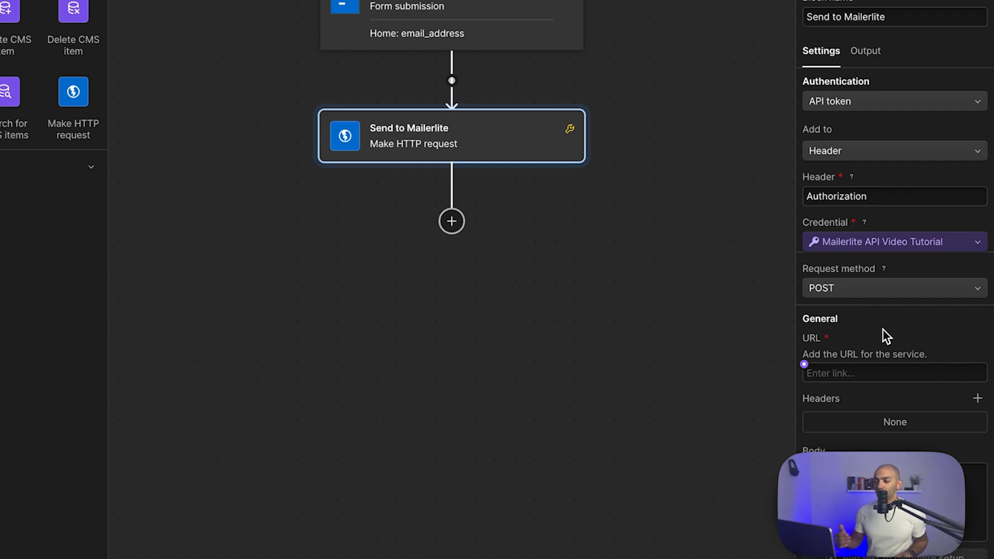
pyautogui.click(868, 373)
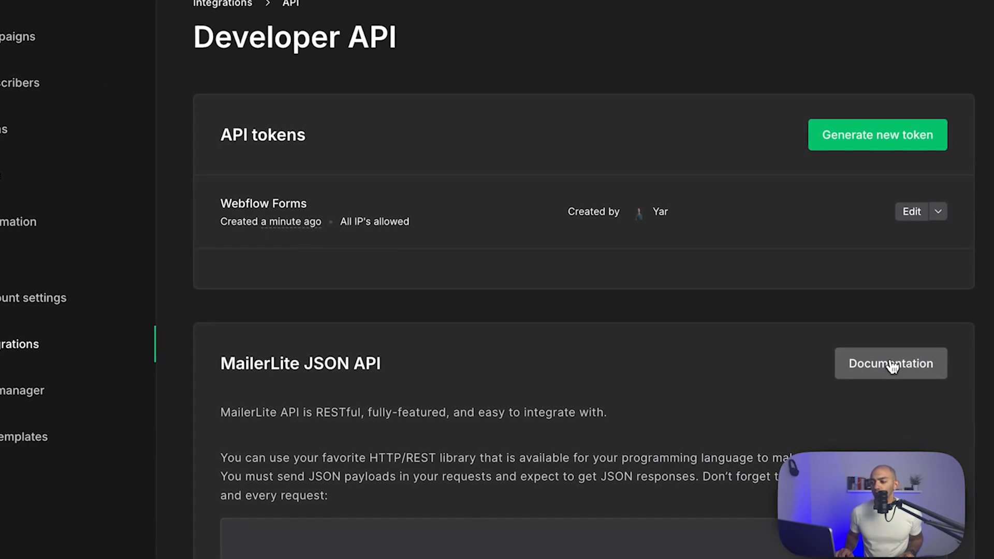
# - Copy the POST subscribers endpoint from MailerLite's API reference > Subscribers > Create/upsert subscriber
pyautogui.click(891, 365)
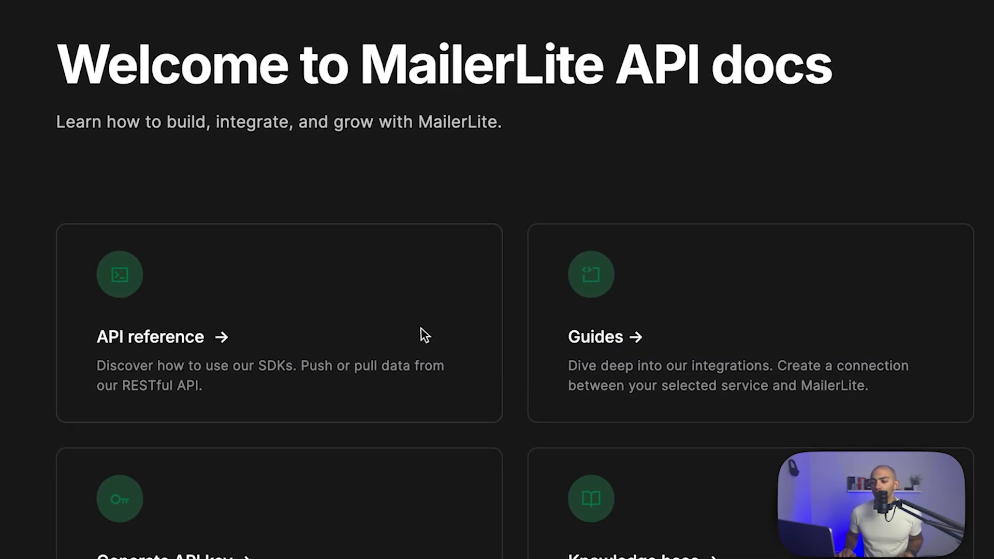
pyautogui.click(425, 335)
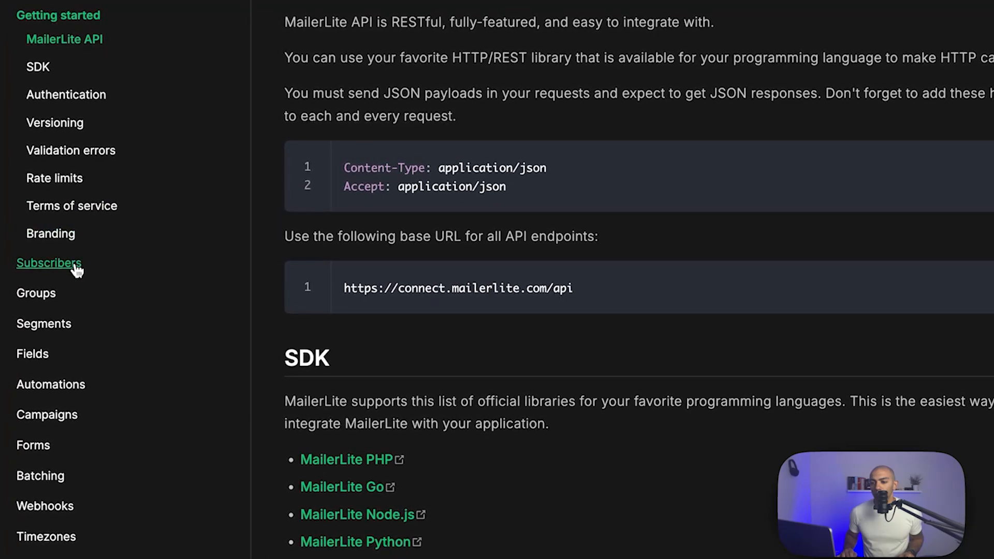
pyautogui.click(76, 266)
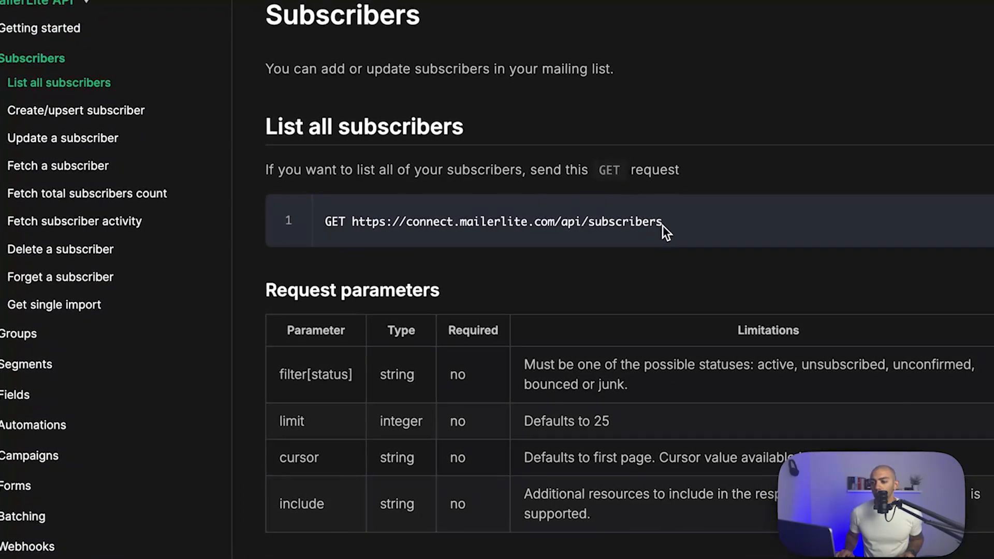
pyautogui.click(77, 110)
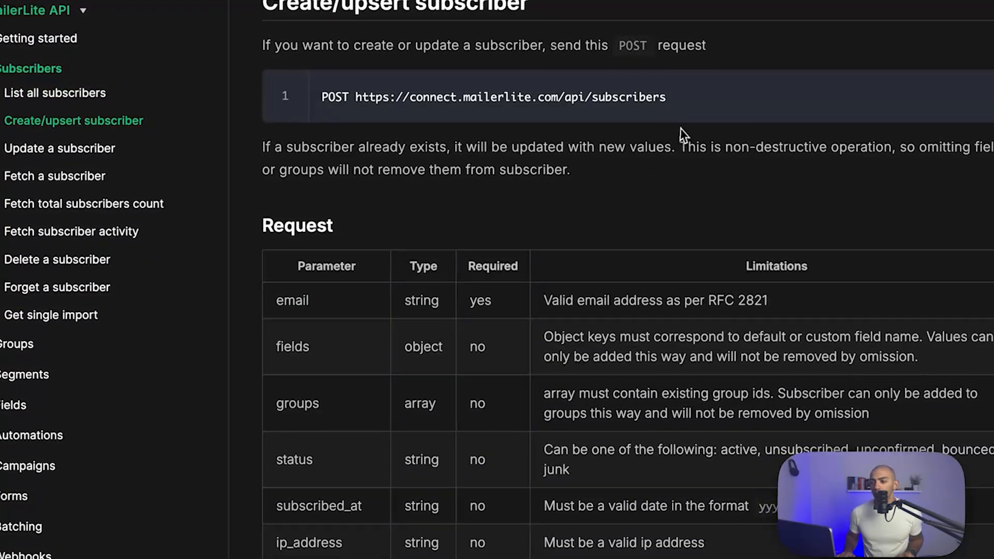
pyautogui.tripleClick(460, 96)
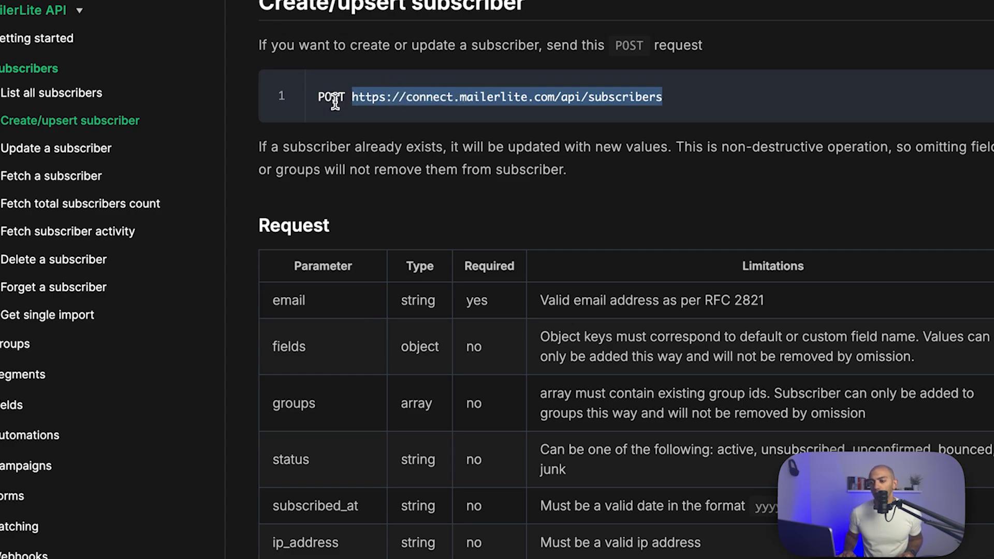
pyautogui.hotkey('ctrl', 'c')
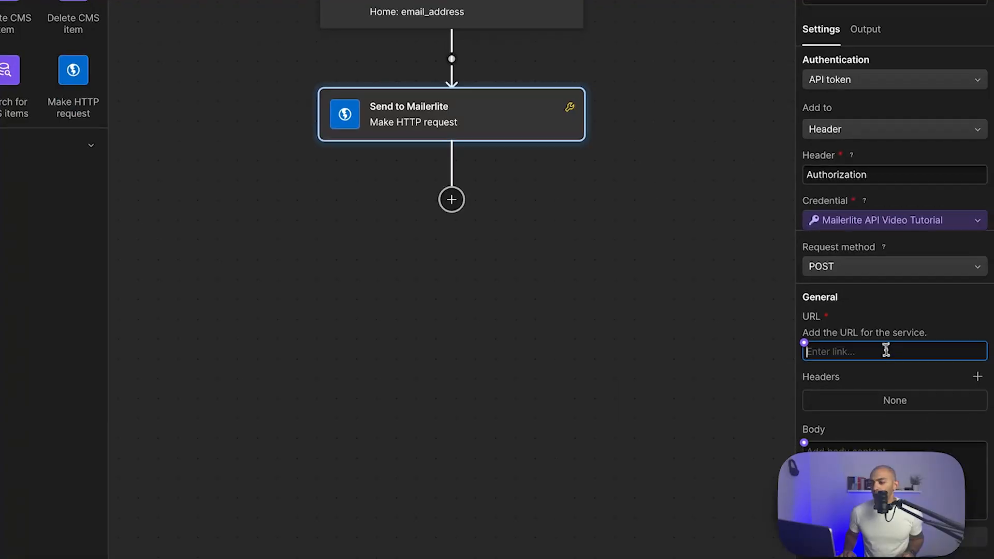
pyautogui.click(879, 351)
pyautogui.hotkey('ctrl', 'v')
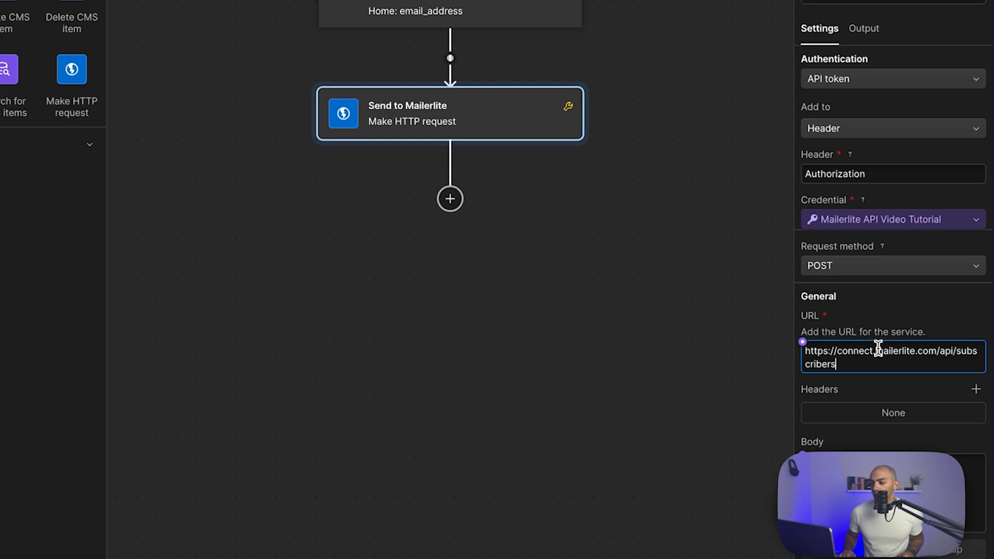
pyautogui.click(893, 489)
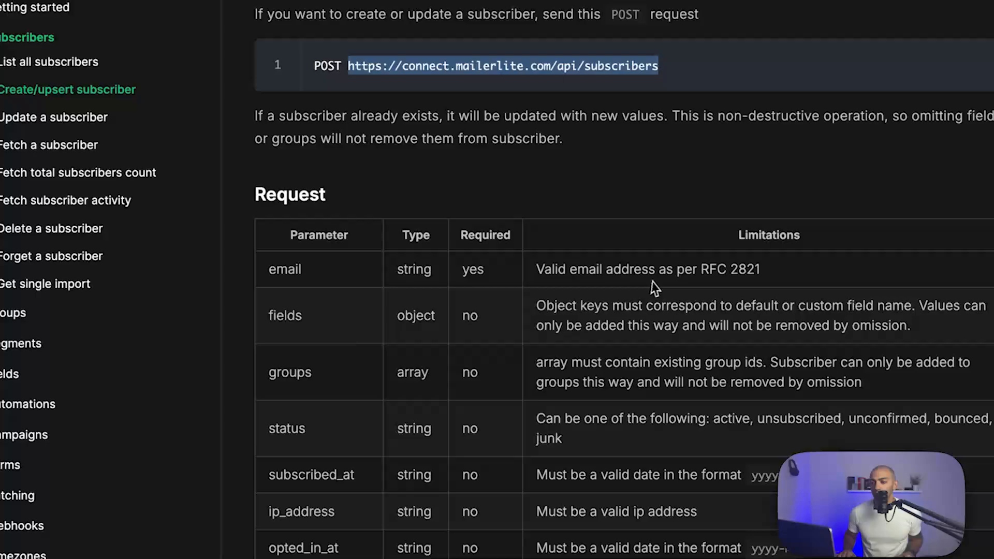
pyautogui.scroll(-9, 655, 287)
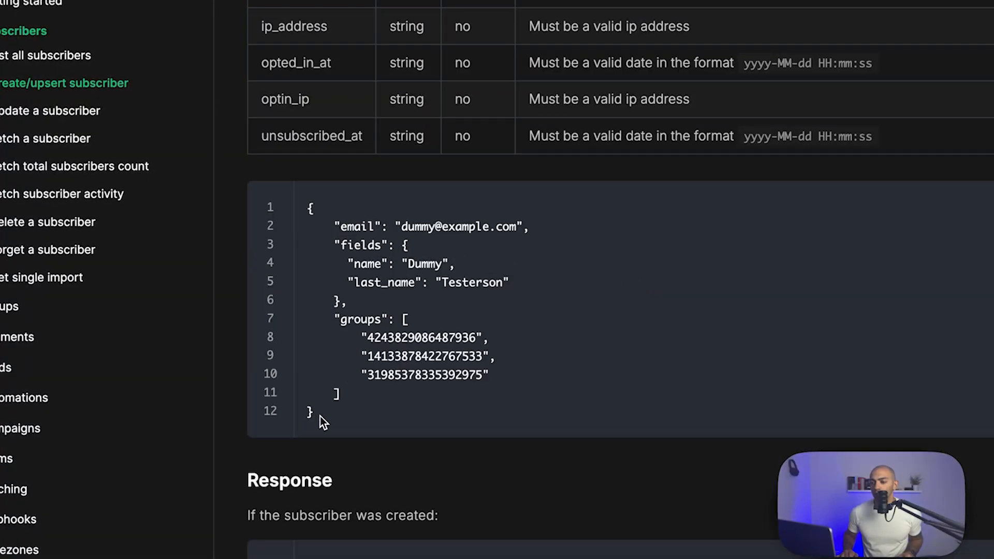
pyautogui.moveTo(320, 417); pyautogui.dragTo(306, 206)
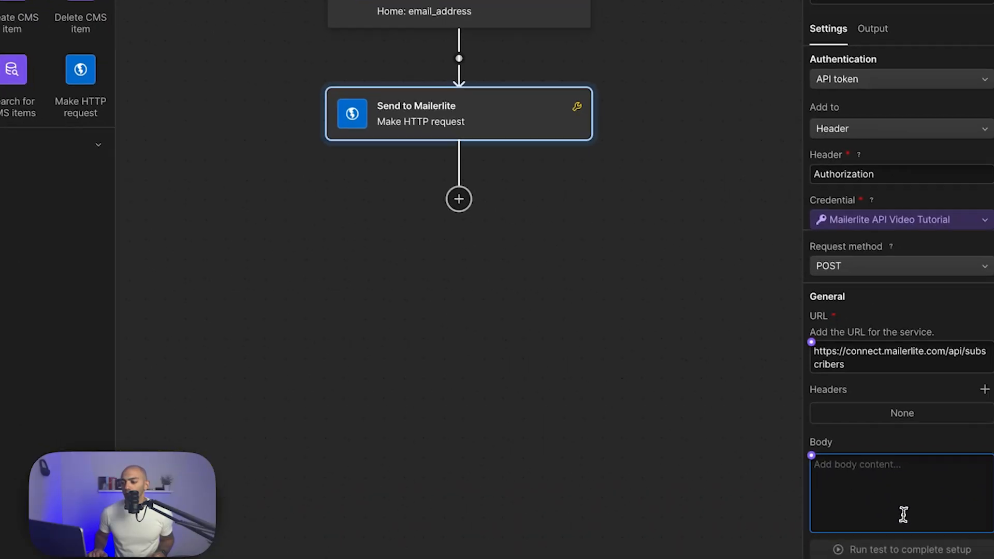
pyautogui.hotkey('ctrl', 'v')
# - Trim the JSON body down to the email key by deleting the groups and fields blocks
pyautogui.scroll(-2, 904, 517)
pyautogui.moveTo(904, 542); pyautogui.dragTo(800, 474)
pyautogui.press('BackSpace')
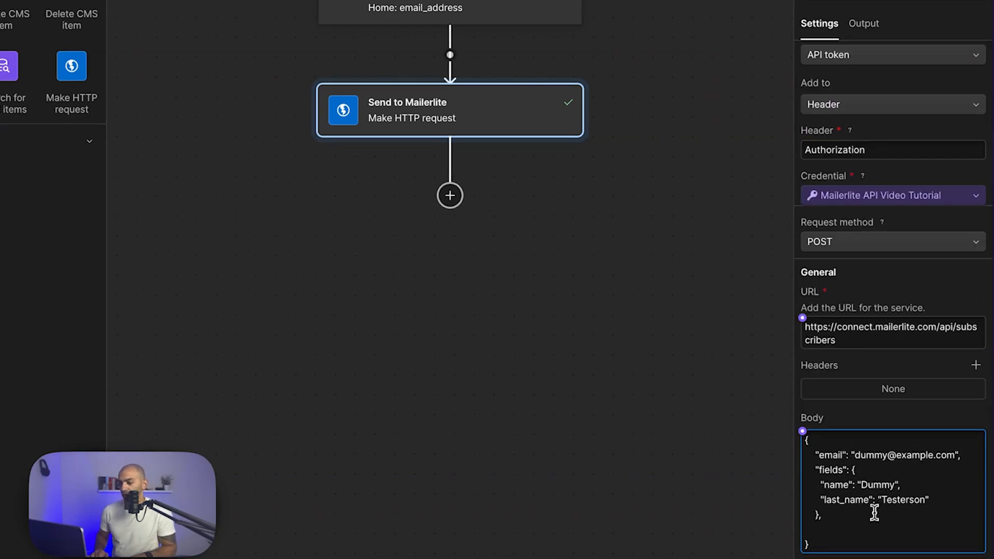
pyautogui.press('BackSpace')
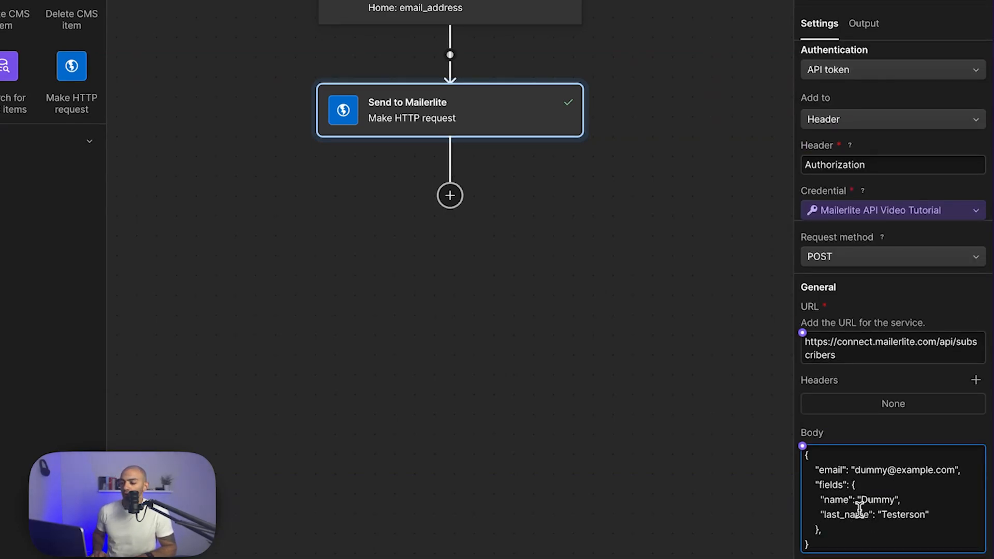
pyautogui.click(865, 515)
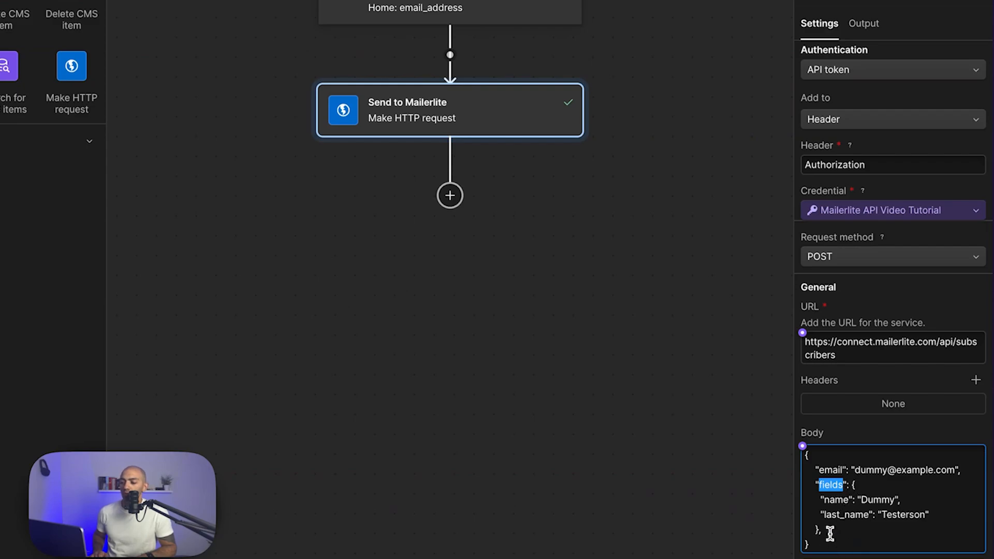
pyautogui.moveTo(831, 533); pyautogui.dragTo(821, 497)
pyautogui.press('BackSpace')
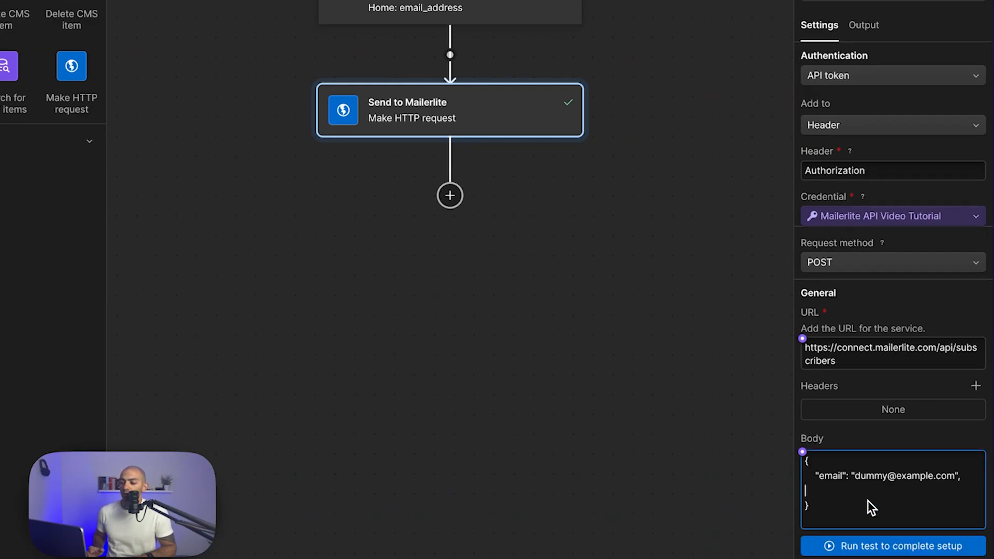
pyautogui.press('Left')
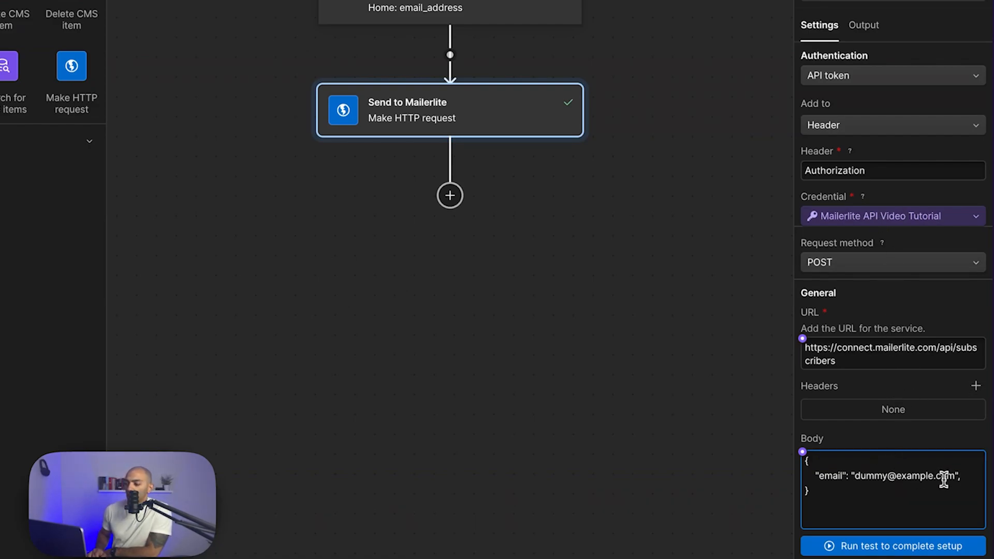
pyautogui.moveTo(958, 475); pyautogui.dragTo(909, 476)
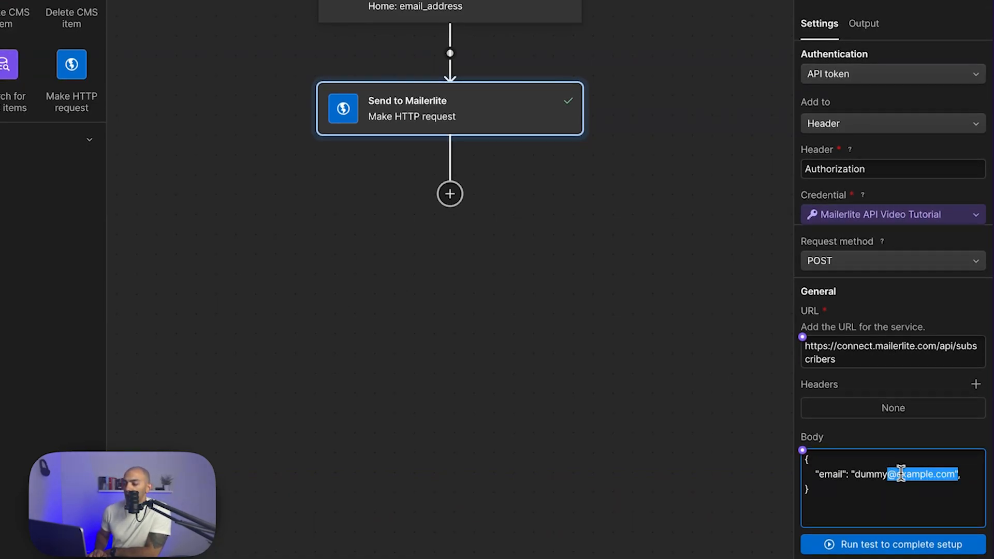
# - Replace the sample email value with the form's Email-subscribe field from Run the flow on… > Form fields
pyautogui.click(955, 475)
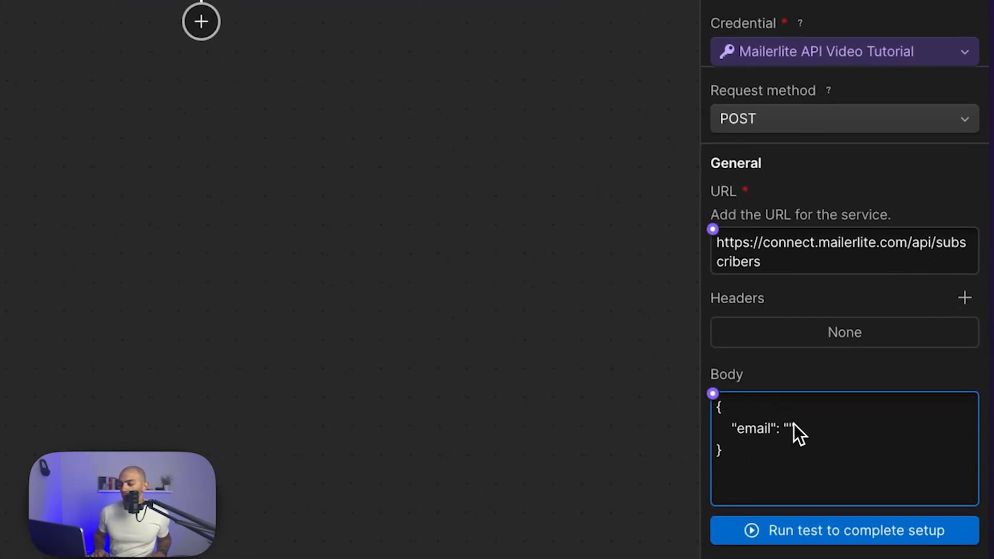
pyautogui.click(716, 398)
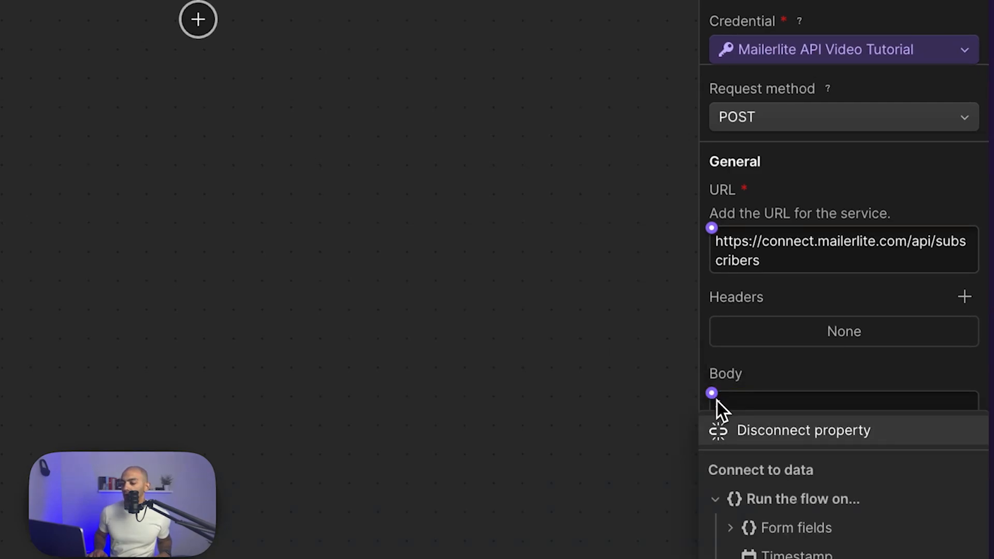
pyautogui.click(732, 527)
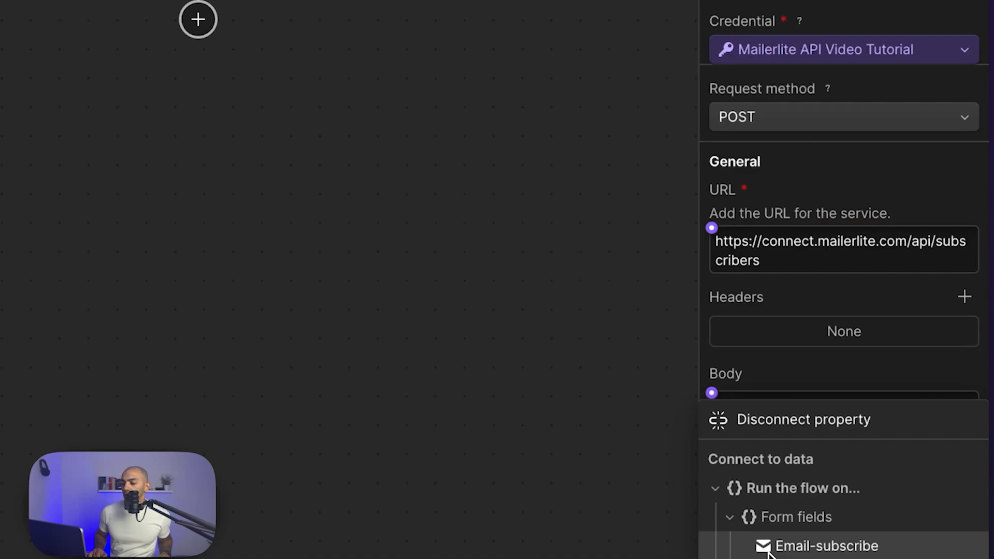
pyautogui.click(806, 547)
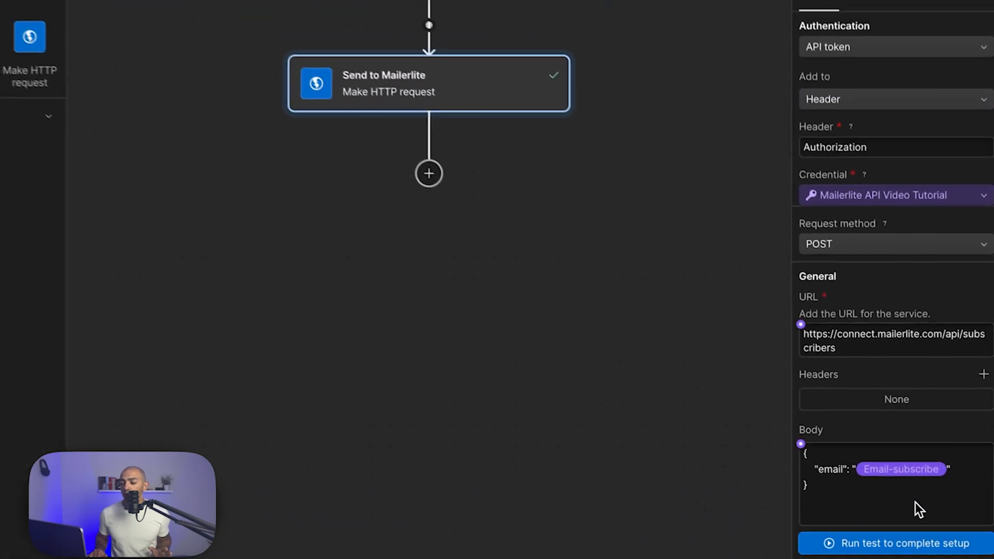
# - Run a test with a sample email in Email-subscribe and inspect the Status 200 subscriber data returned
pyautogui.click(906, 548)
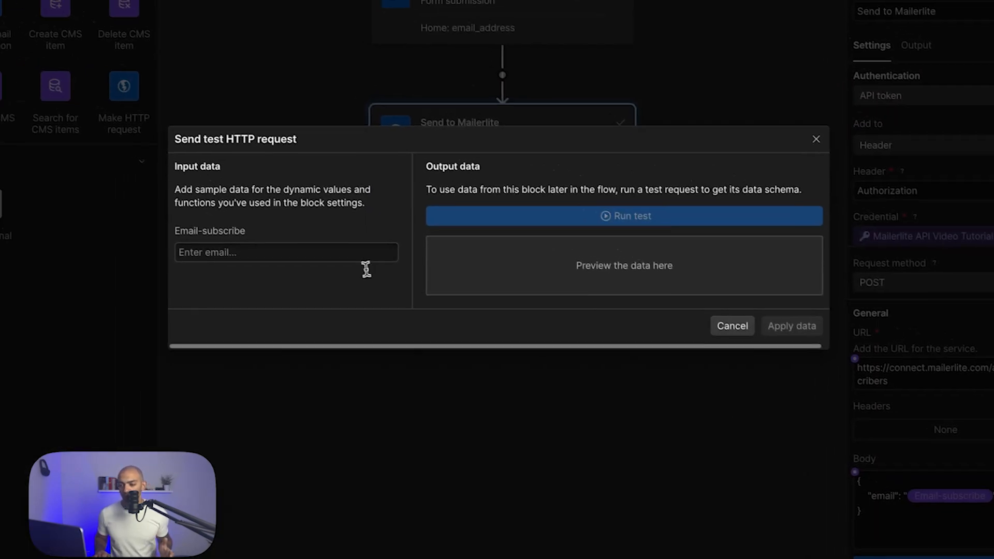
pyautogui.click(355, 255)
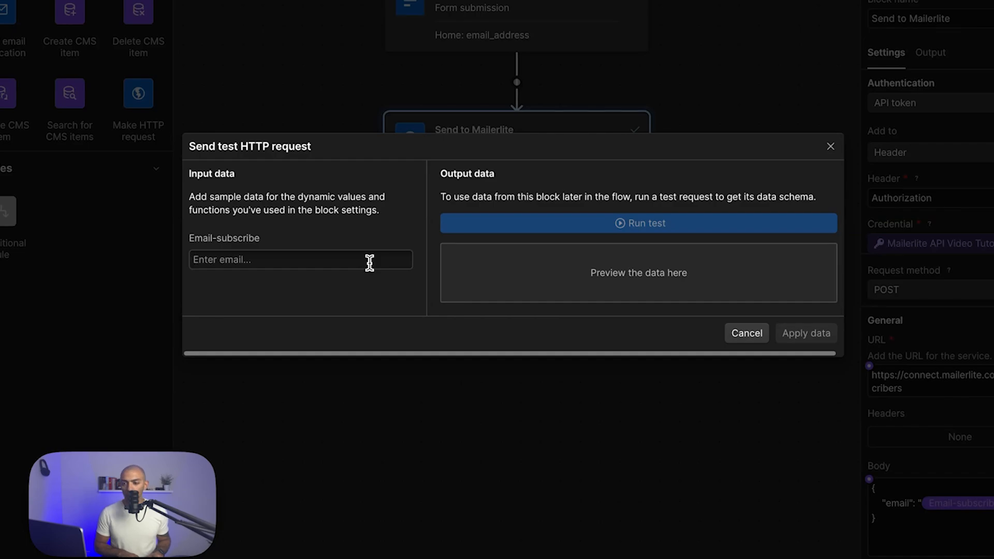
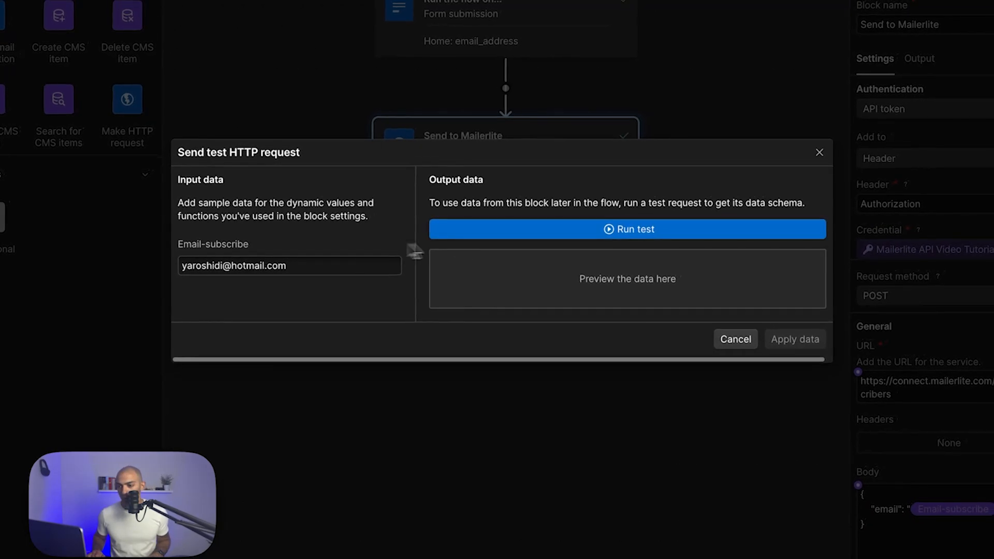
pyautogui.click(532, 232)
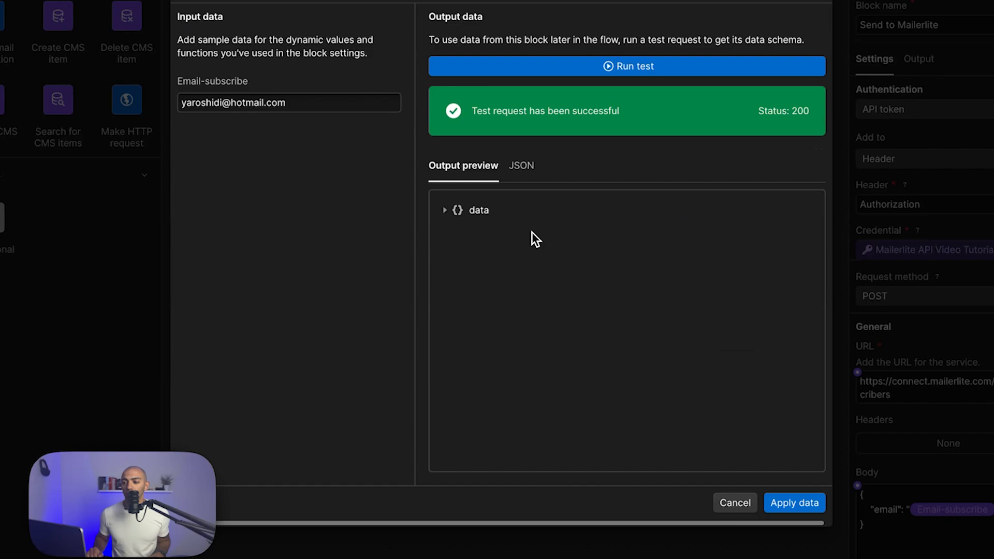
pyautogui.click(444, 210)
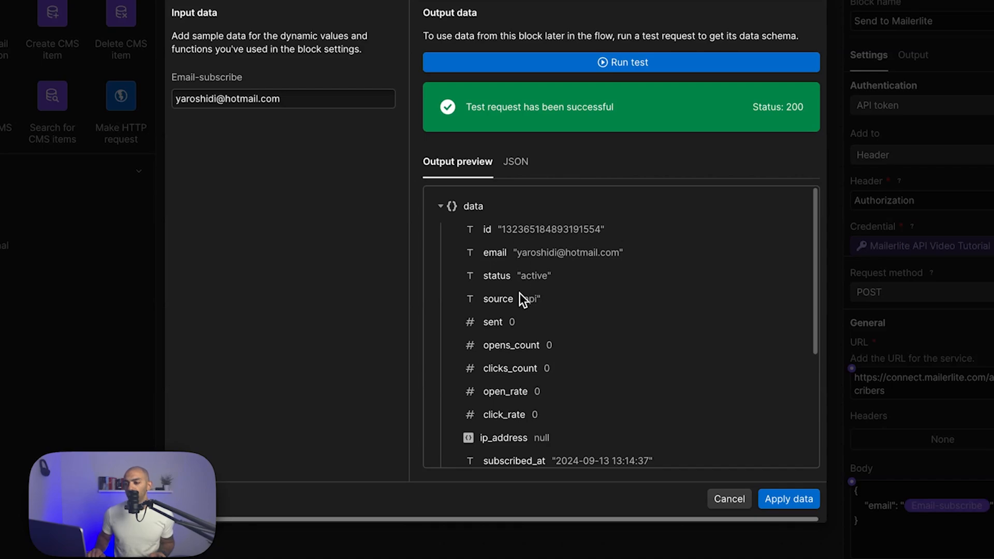
pyautogui.scroll(-1, 519, 295)
pyautogui.scroll(-1, 520, 297)
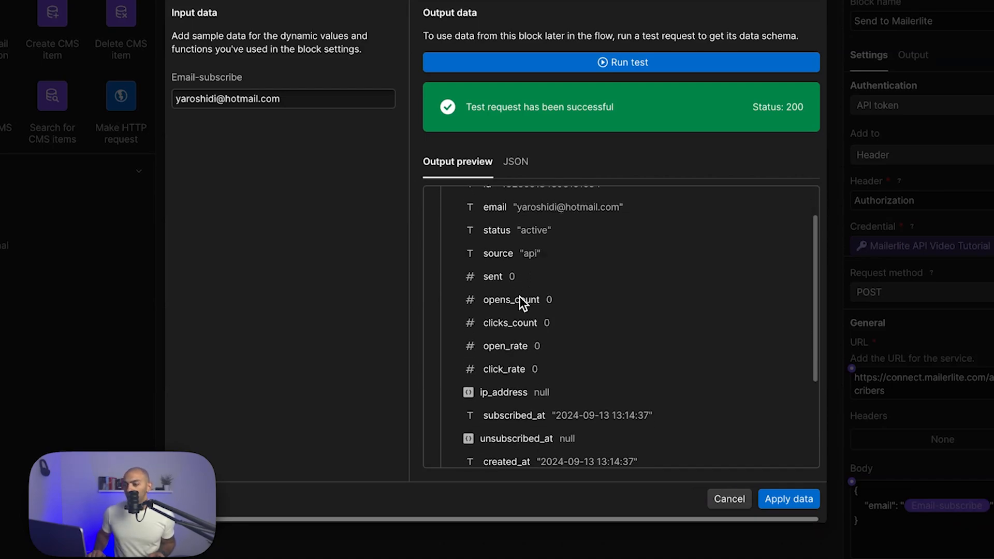
pyautogui.scroll(2, 520, 297)
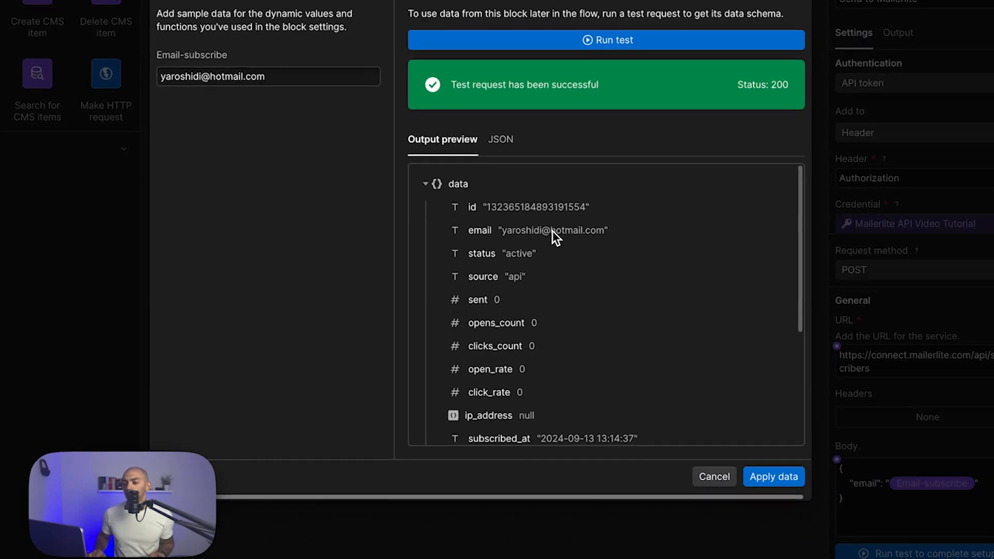
# - Apply the test result, then open MailerLite's Subscribers list to find the test address at the top
pyautogui.click(774, 477)
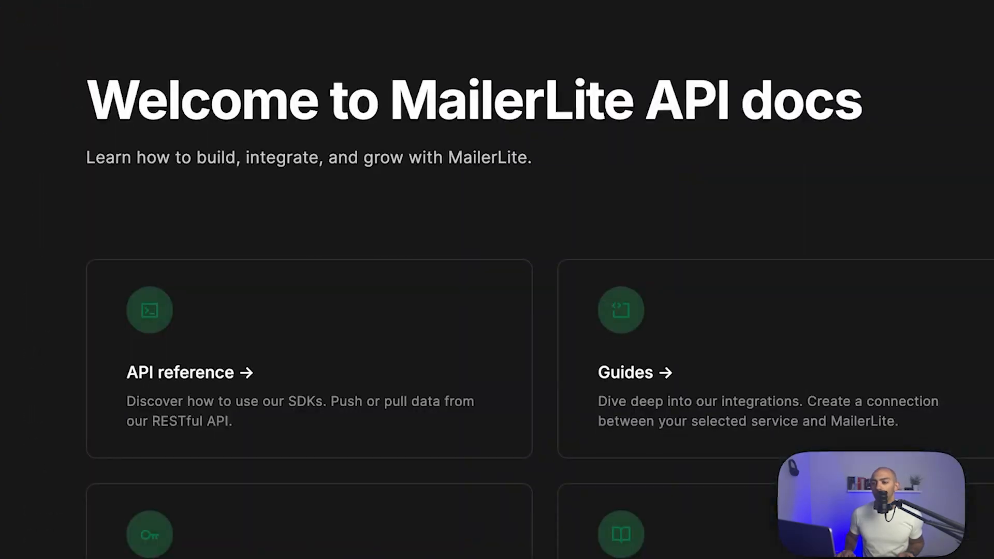
pyautogui.press('super+l')
pyautogui.write('mailerli')
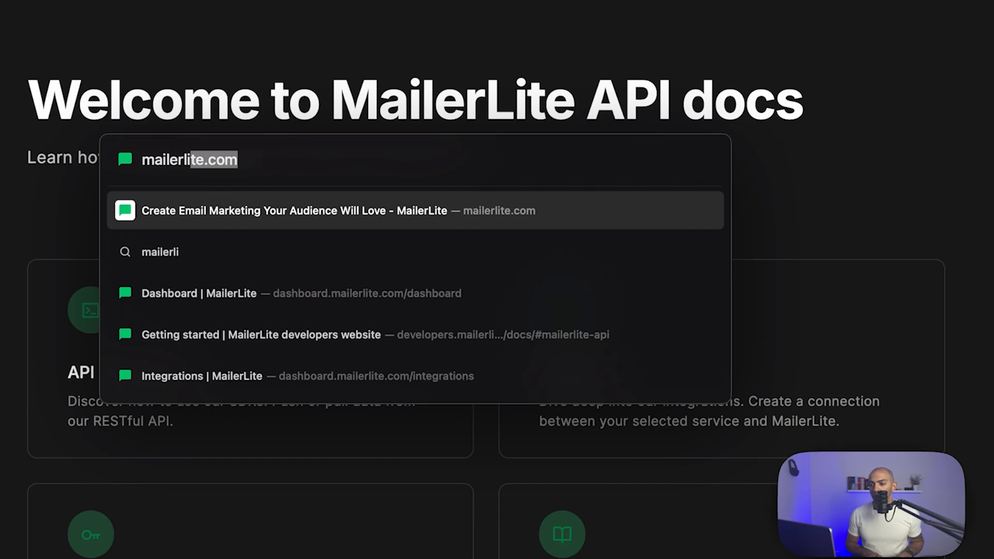
pyautogui.press('Return')
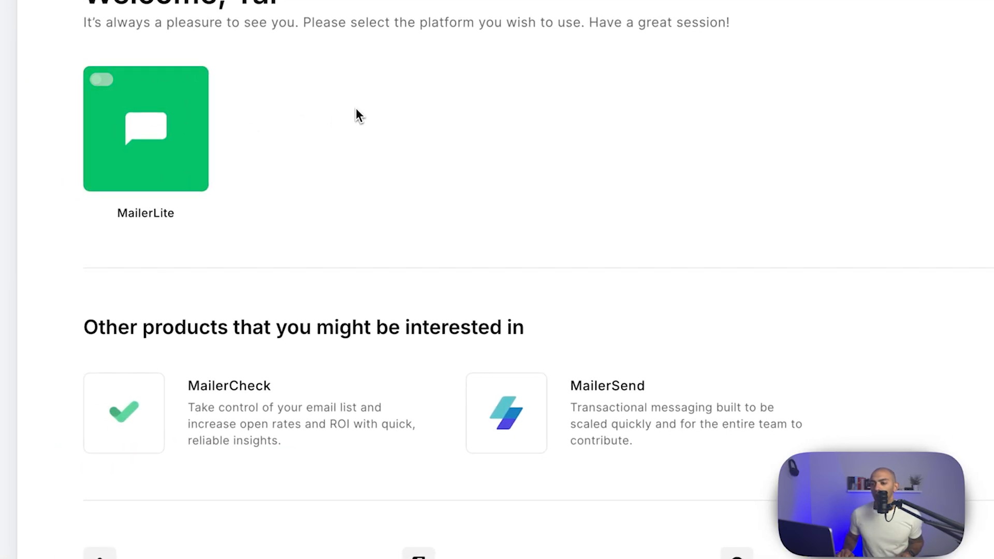
pyautogui.click(150, 154)
pyautogui.scroll(-10, 638, 207)
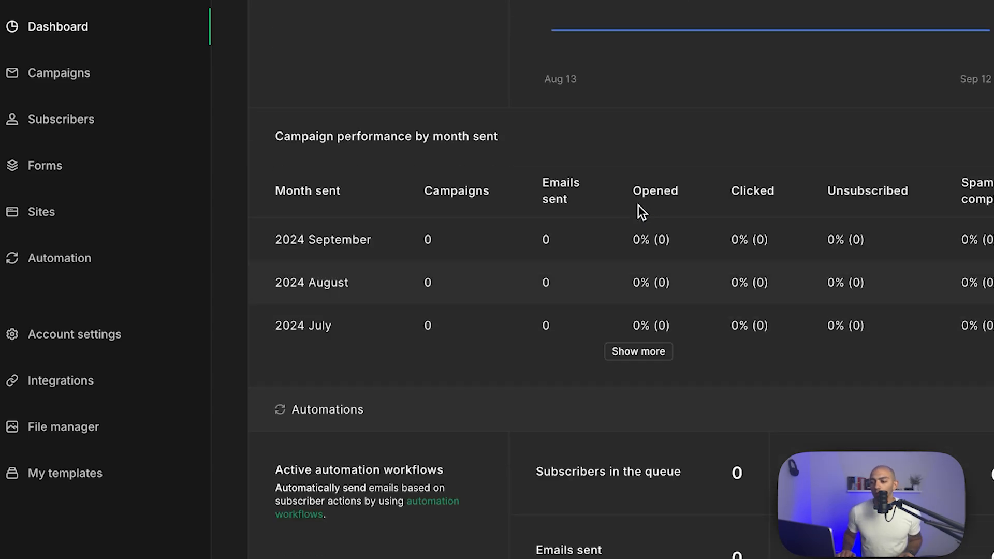
pyautogui.click(86, 120)
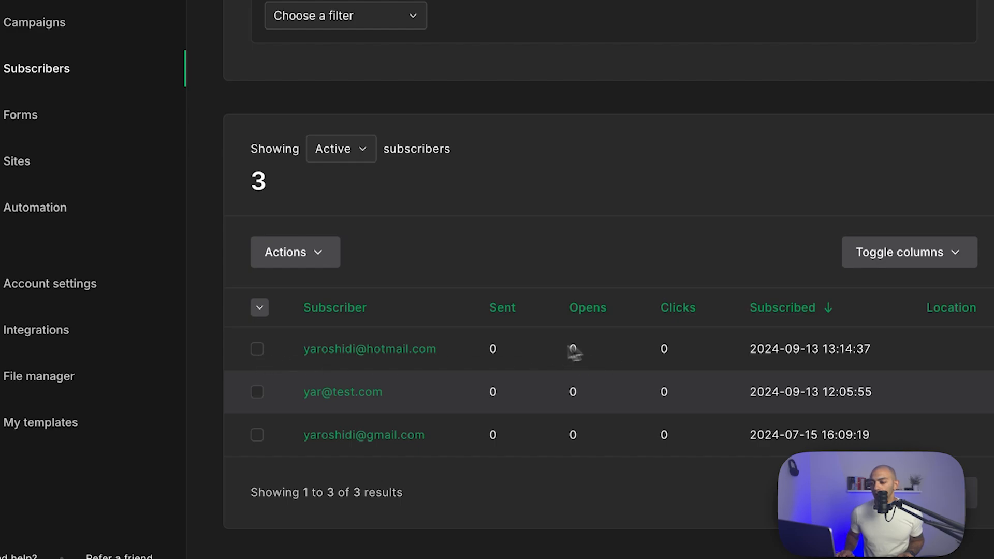
# - Publish the site to the selected domains, then subscribe an email address through the live newsletter form
pyautogui.moveTo(872, 350); pyautogui.dragTo(716, 352)
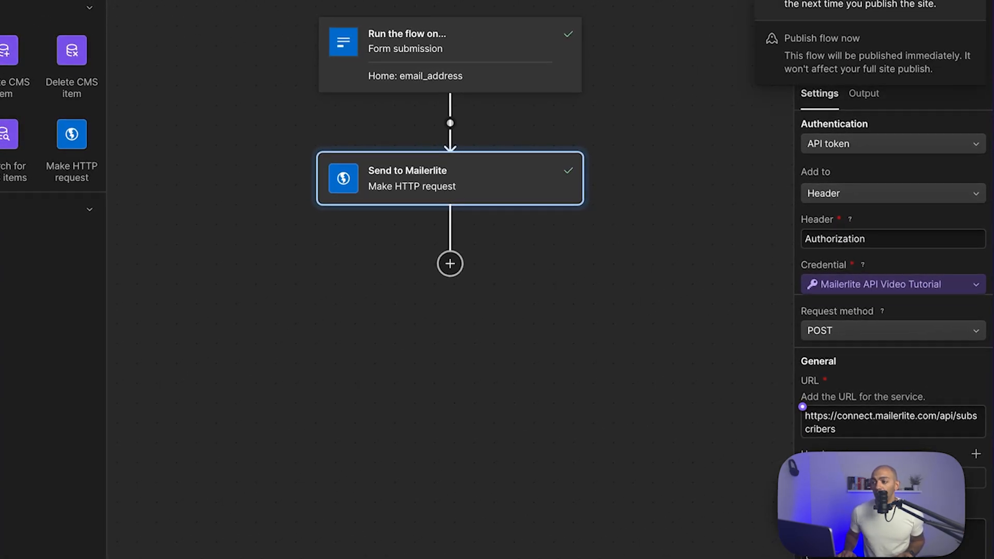
pyautogui.click(870, 6)
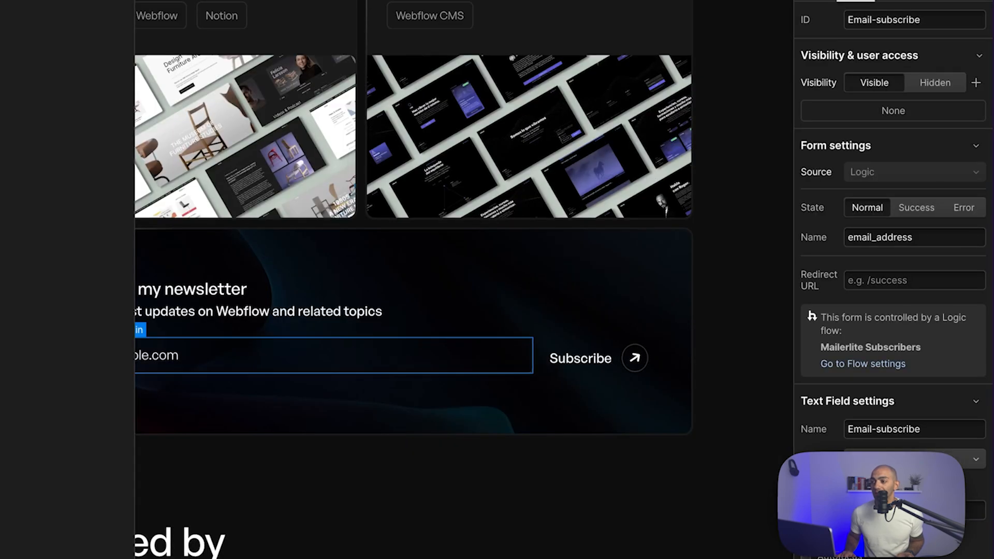
pyautogui.click(927, 196)
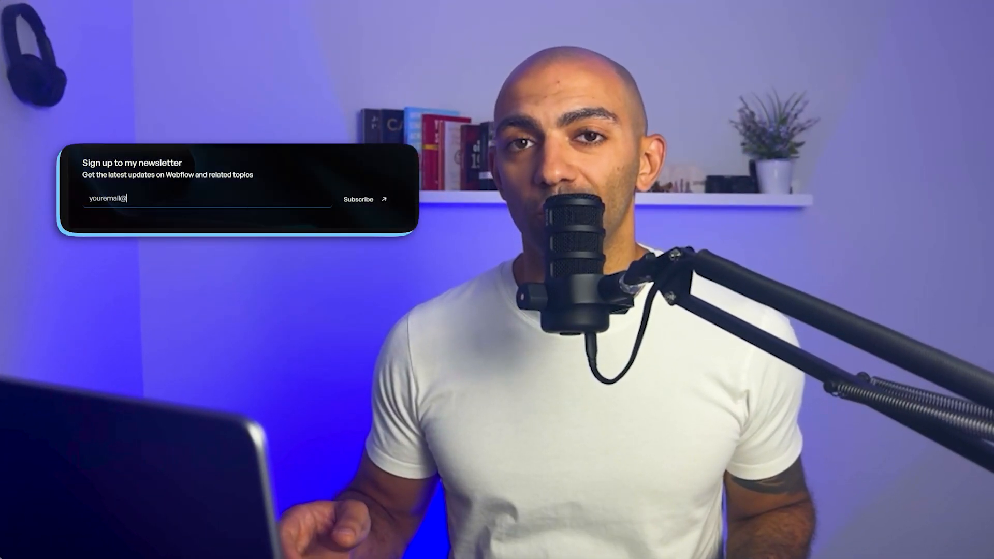
pyautogui.write('gmail.com')
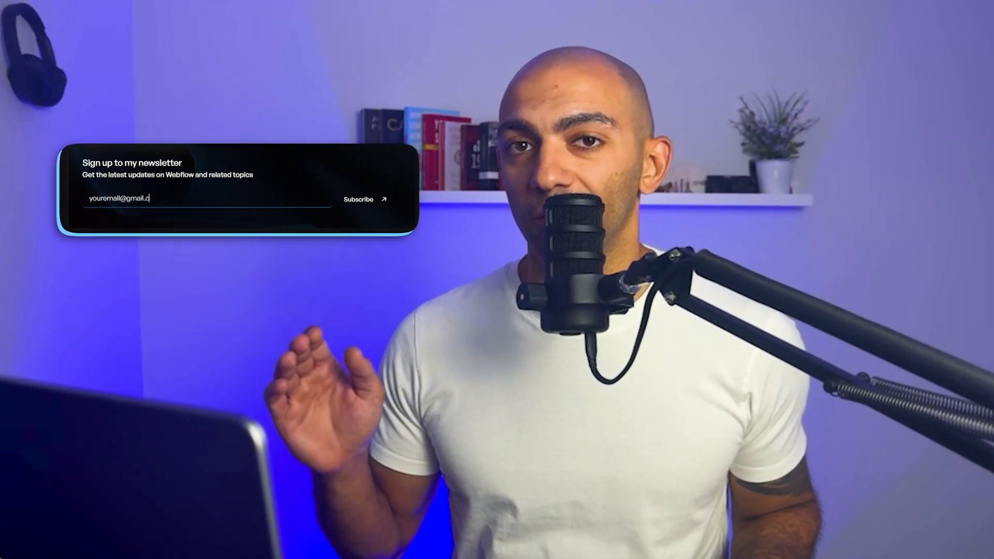
pyautogui.click(359, 201)
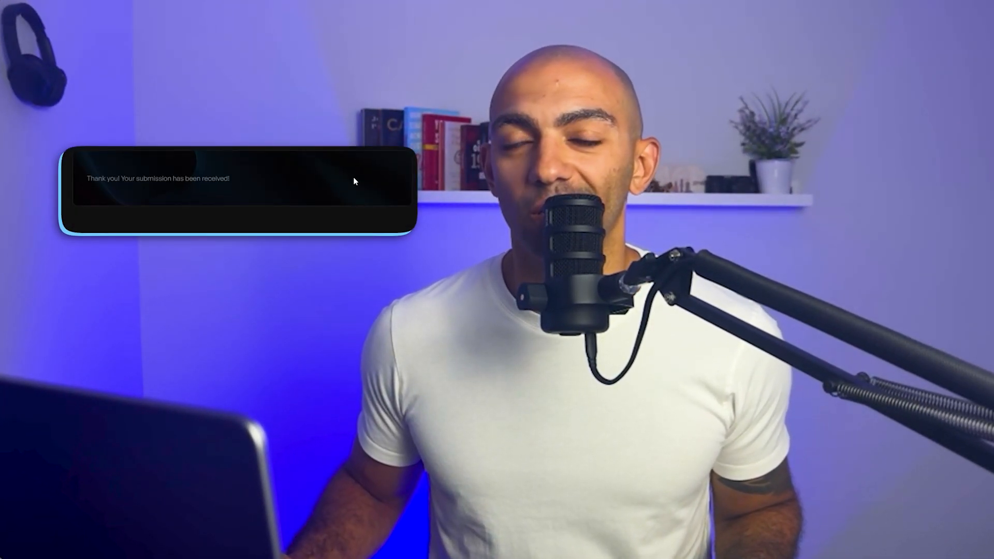